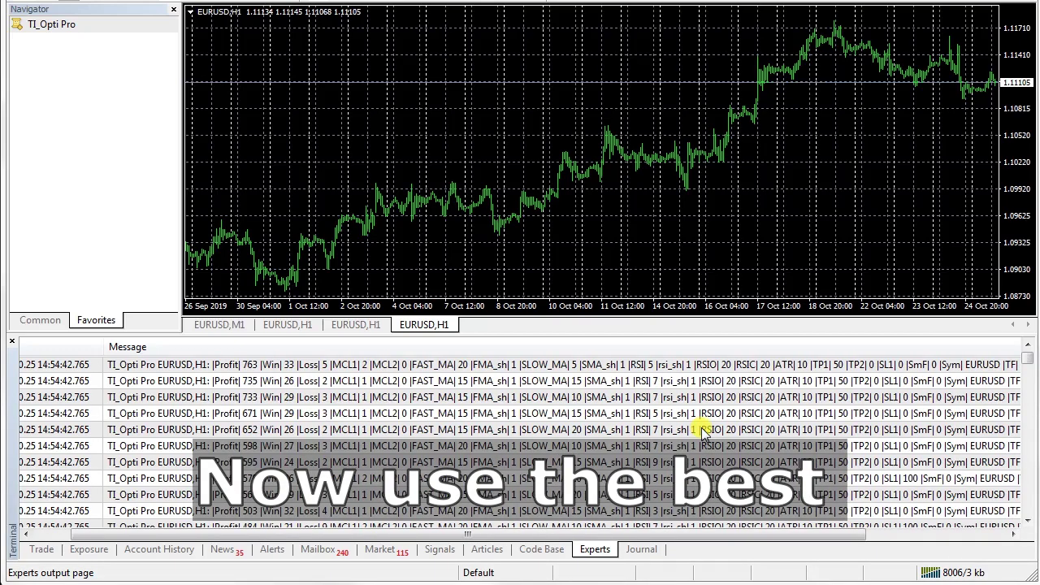
- Select the Profit 1256 optimization result row in the Experts log
left_click(666, 416)
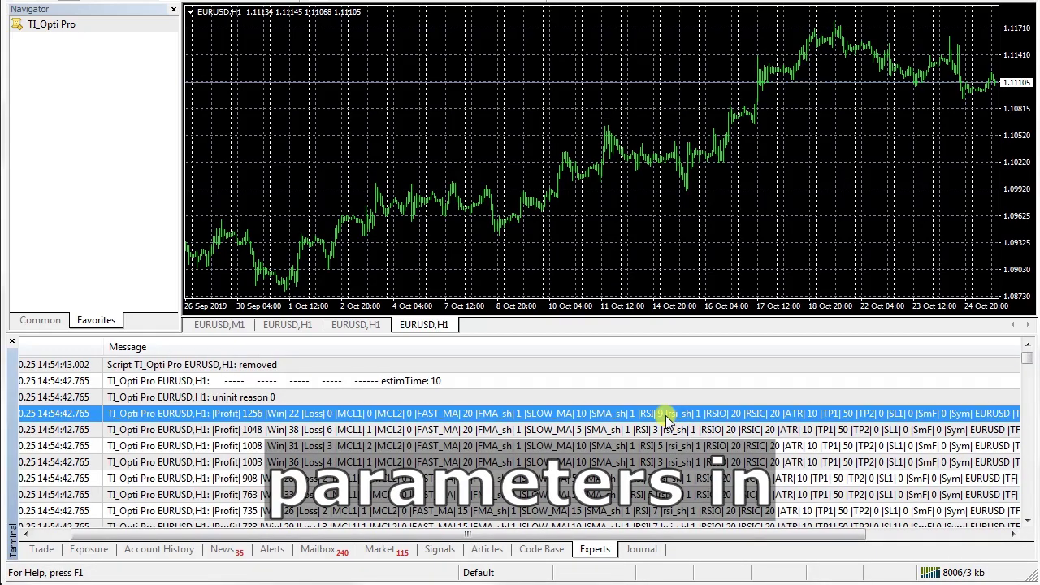
- Switch to the enlarged EURUSD H1 chart and select TrendImprovement Pro in its Indicators list
left_click(369, 331)
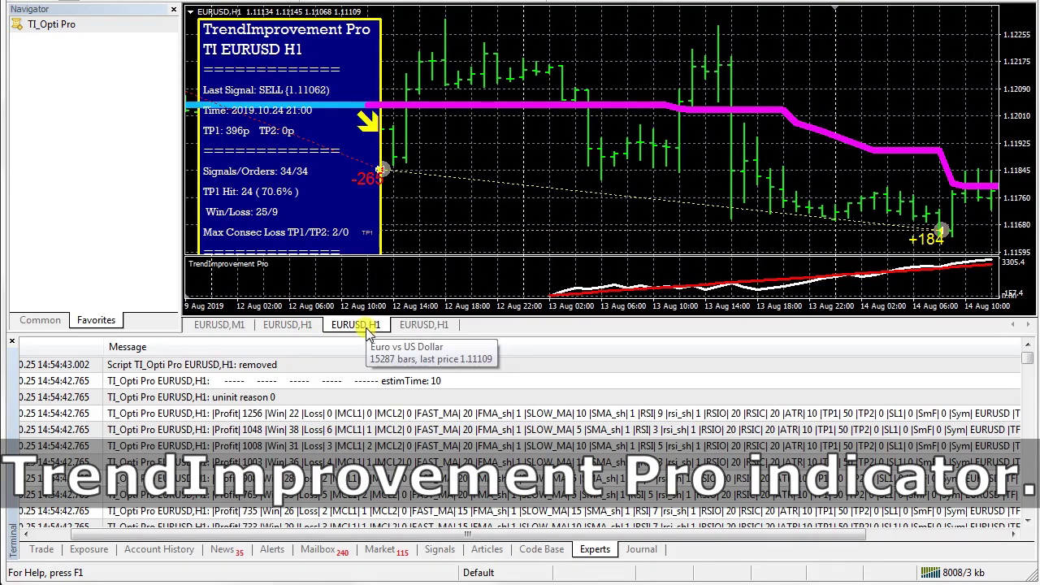
left_click_drag(432, 337, 414, 418)
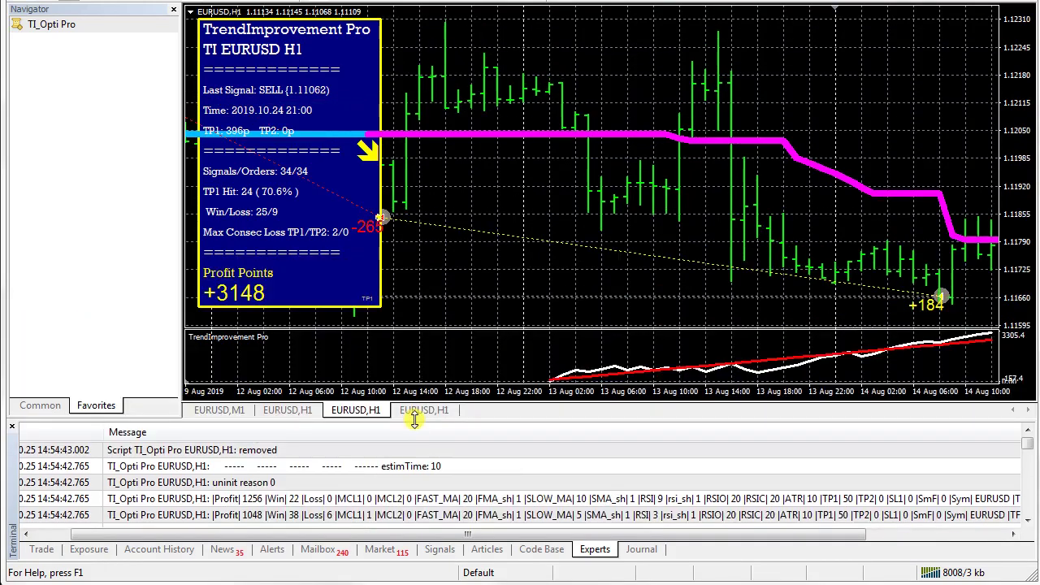
left_click(416, 501)
right_click(497, 277)
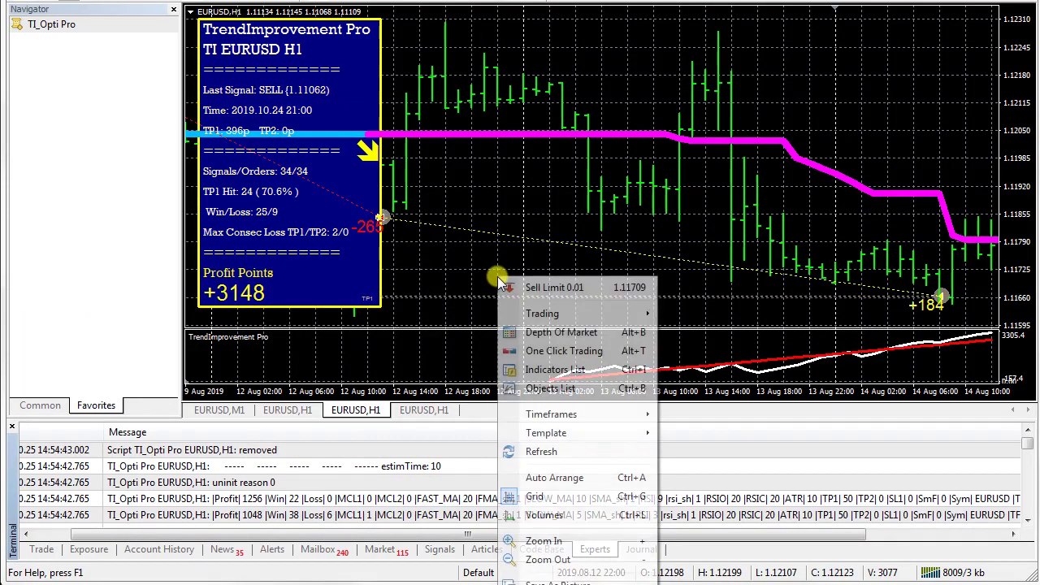
left_click(579, 370)
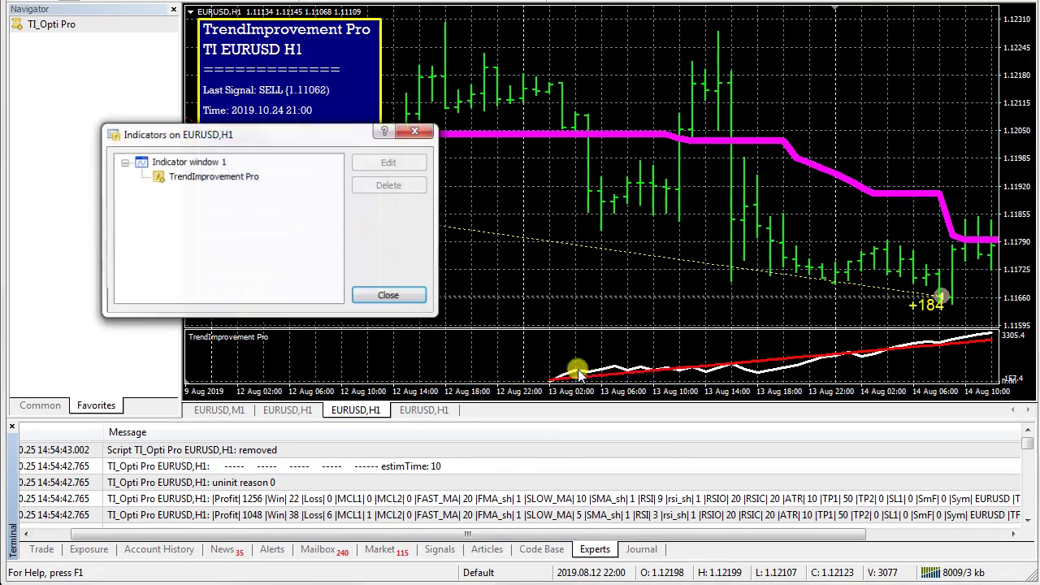
left_click(231, 177)
- In TrendImprovement Pro's inputs, set FAST_MA to 20 and RSI_PERIOD to 9
left_click(389, 165)
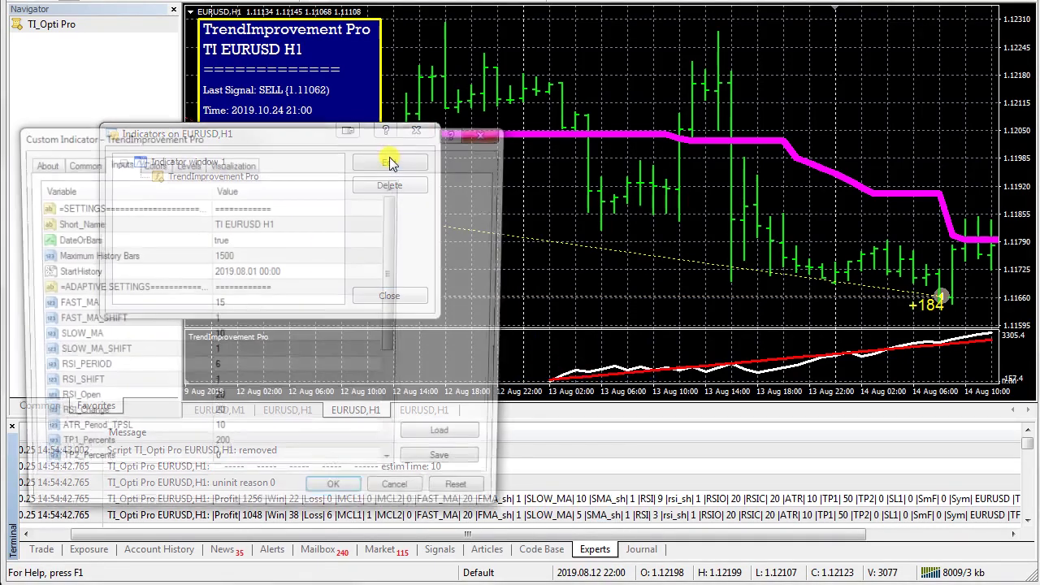
left_click_drag(349, 141, 491, 47)
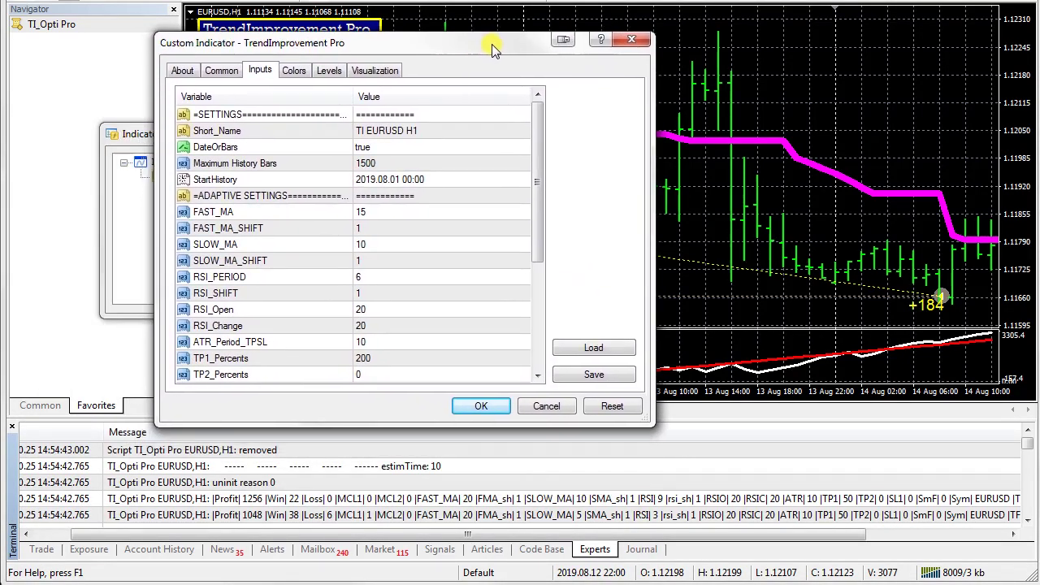
left_click(404, 213)
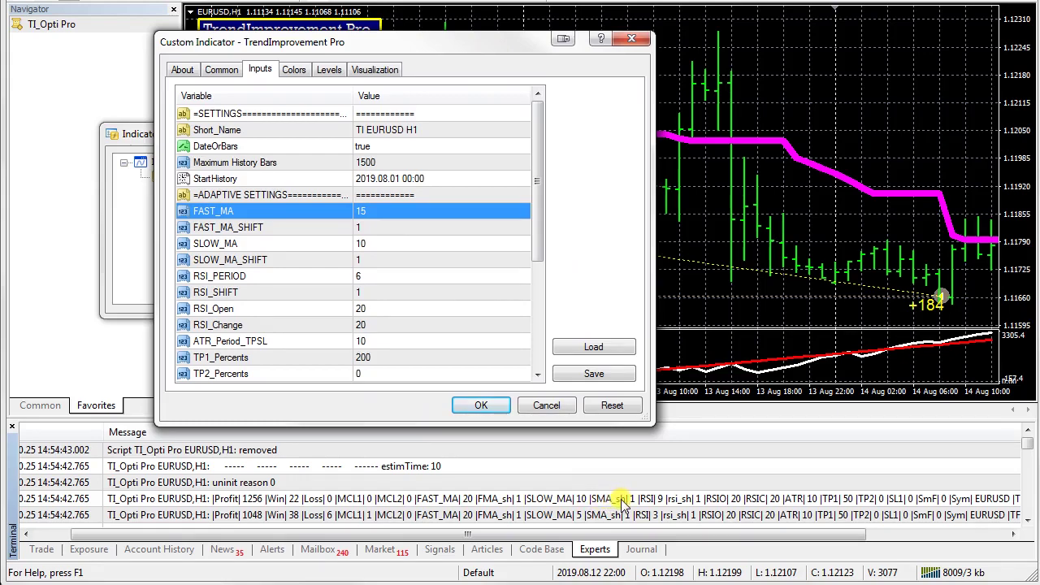
left_click(376, 212)
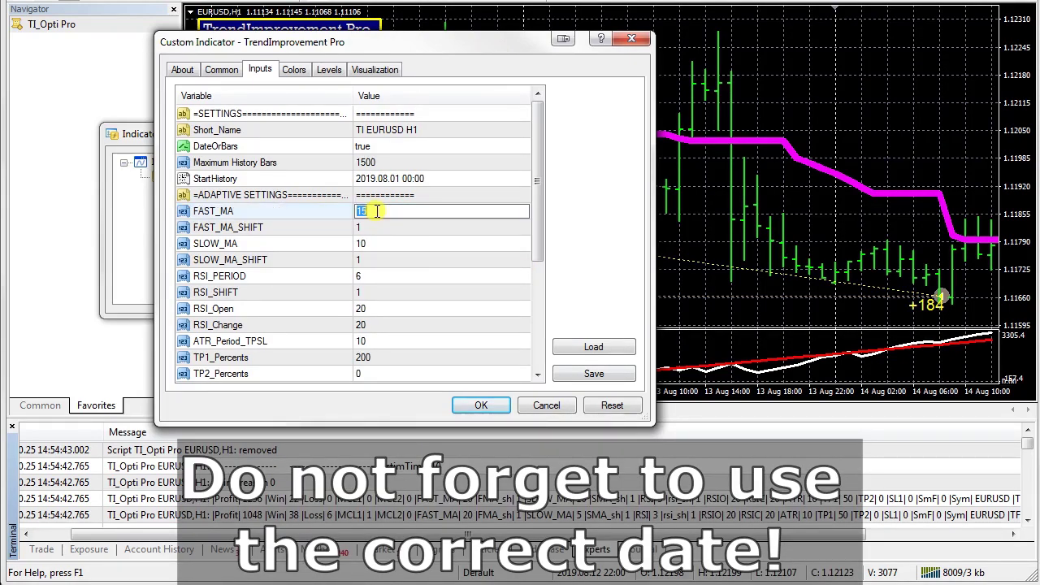
left_click(376, 244)
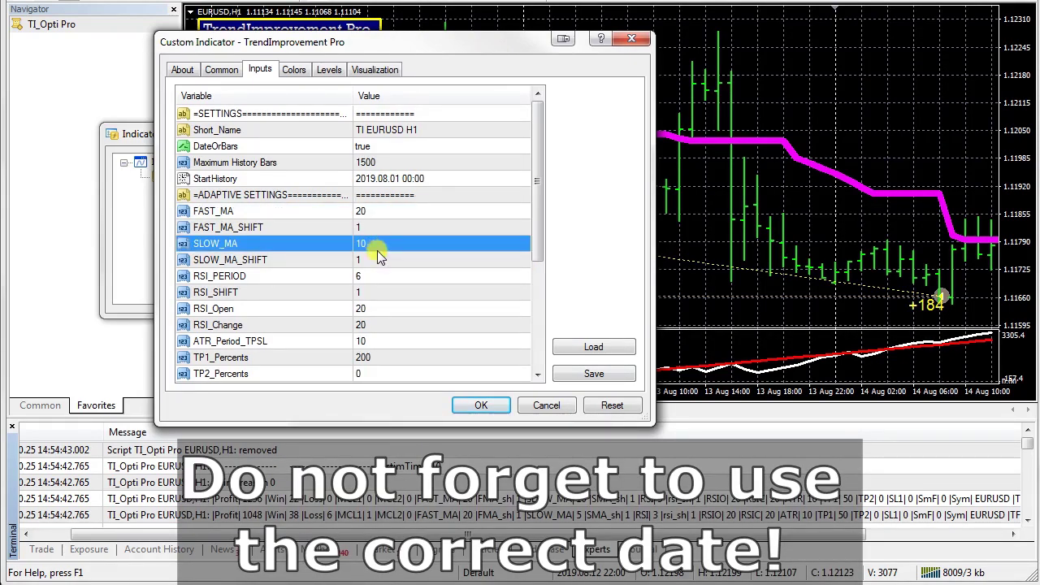
left_click(376, 278)
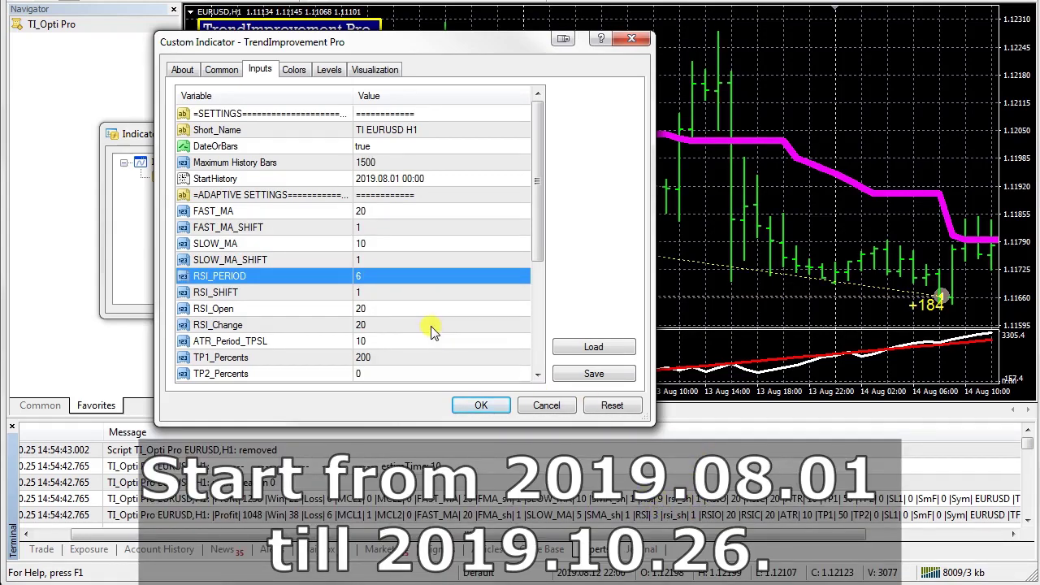
left_click(379, 276)
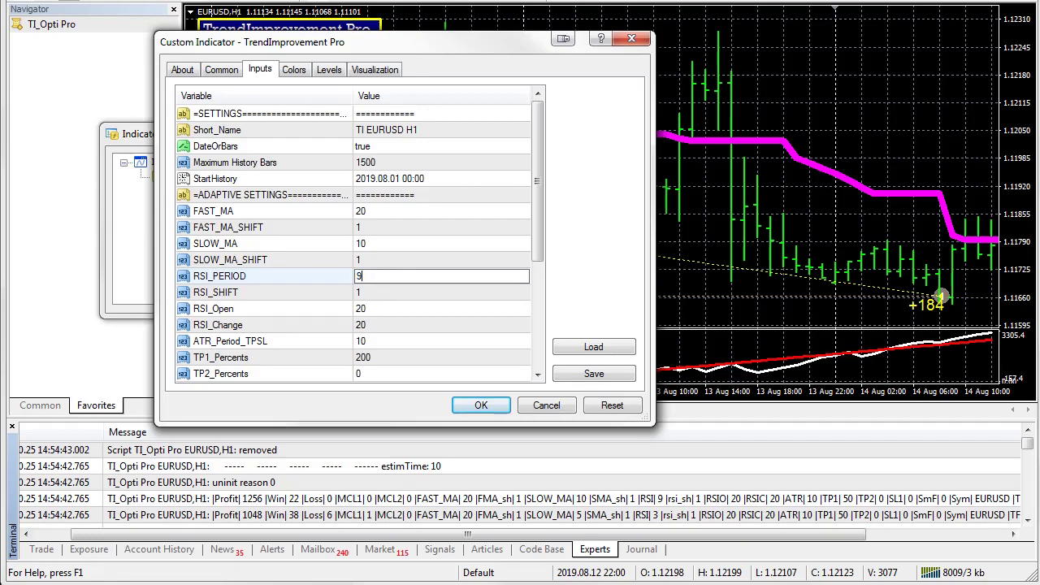
left_click(383, 307)
- Set TP1_Percents to 50, apply the inputs and close the Indicators list
scroll(412, 322, "down", 1)
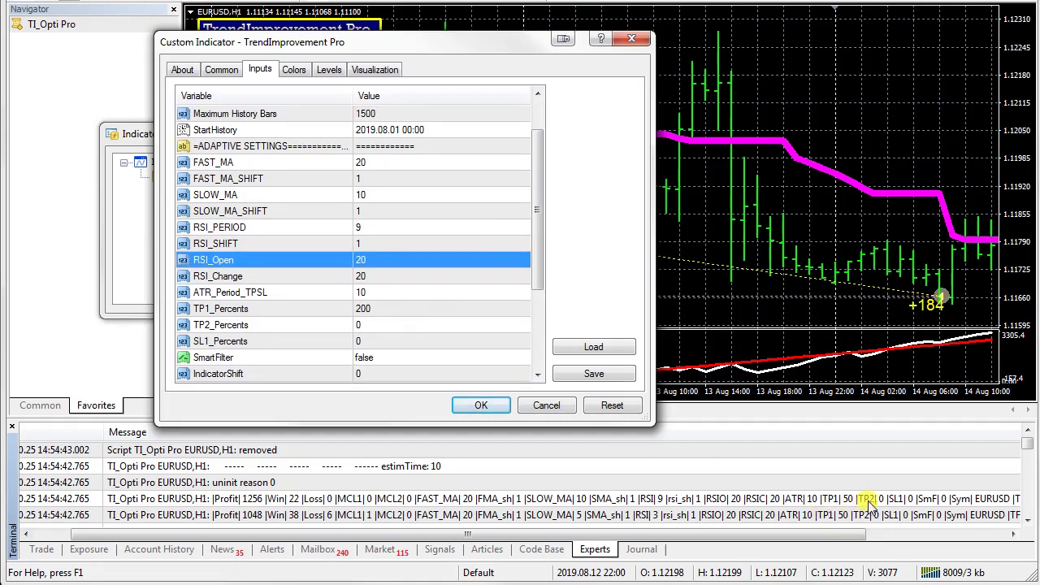
left_click(393, 314)
left_click(390, 308)
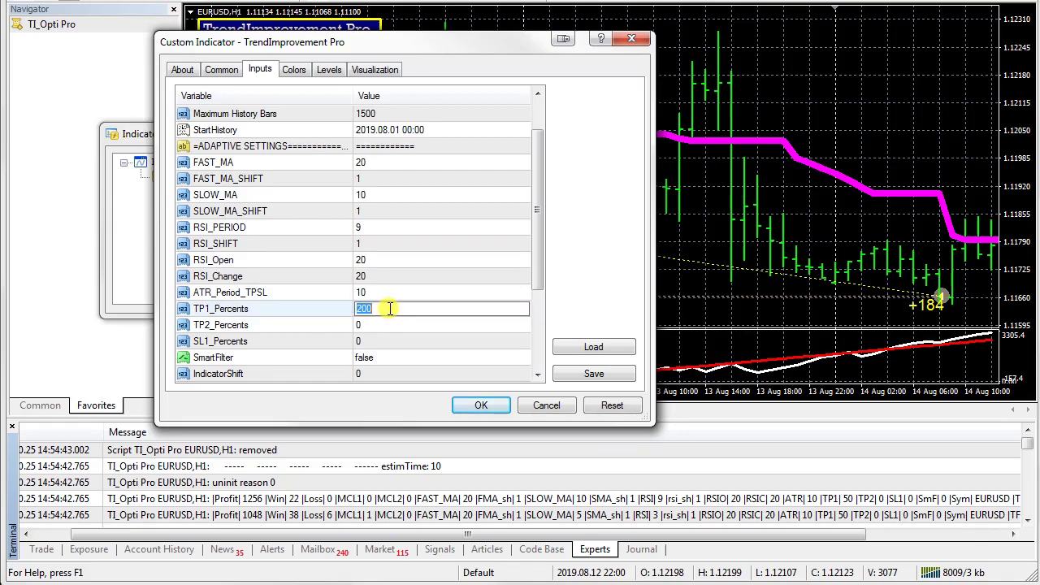
left_click(390, 327)
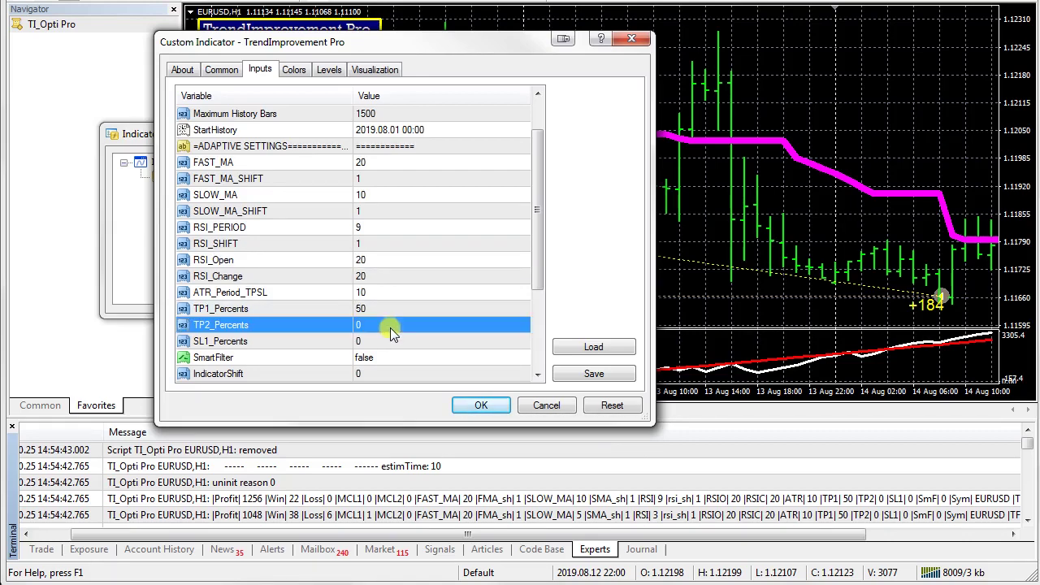
left_click(488, 410)
left_click(410, 297)
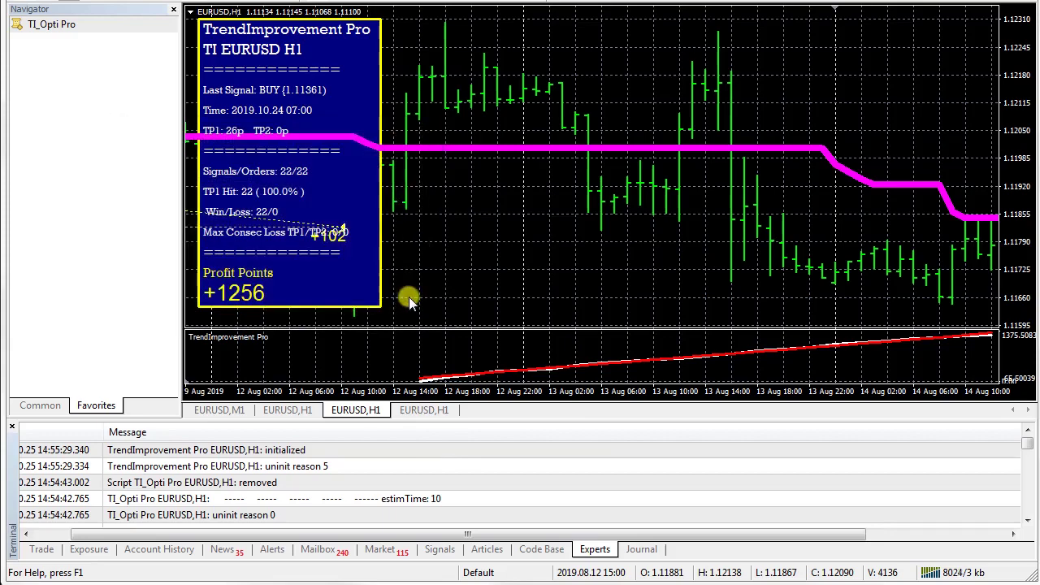
- Select the Profit 1256 row in the Experts log and open the Strategy Tester with Ctrl+R
left_click(470, 482)
scroll(471, 482, "down", 1)
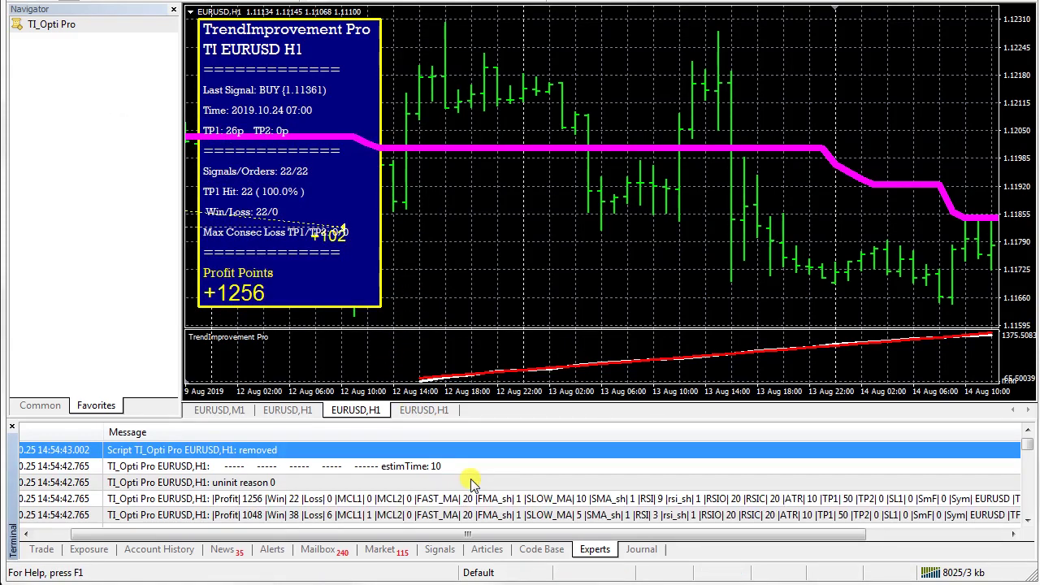
left_click(260, 498)
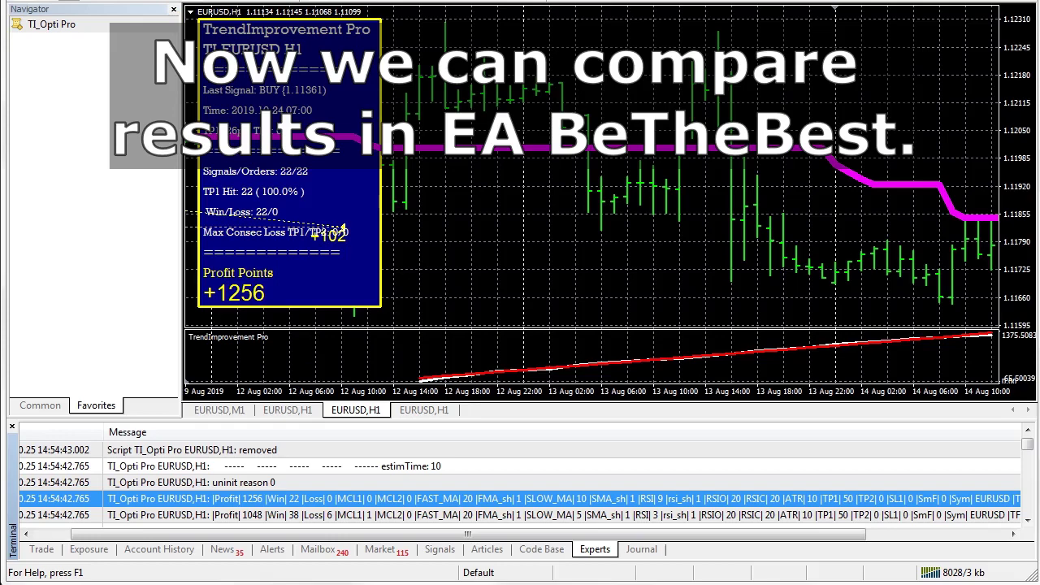
key("ctrl+r")
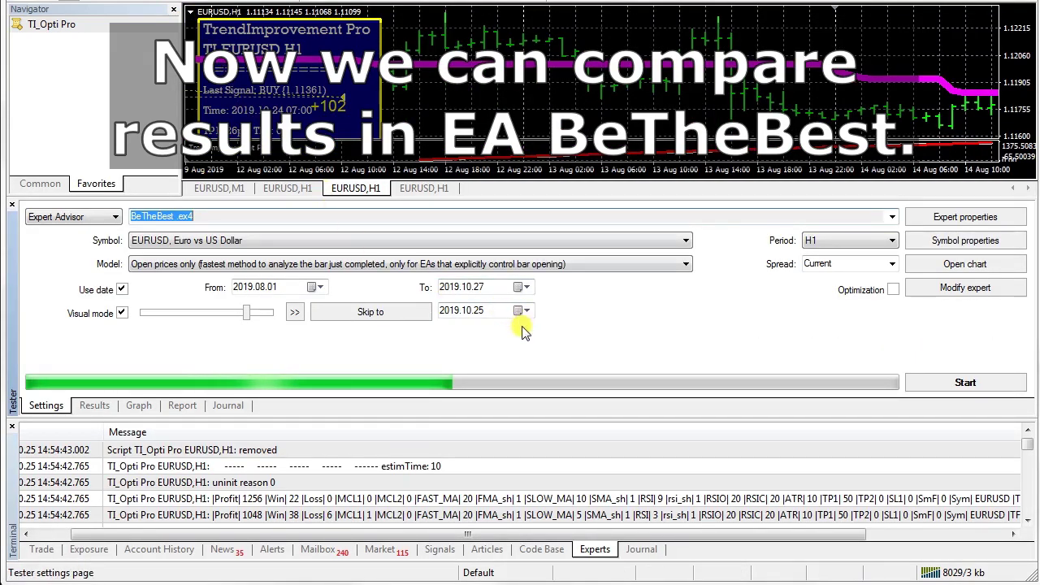
- Open BeTheBest's input properties and set AutoSettings to false
left_click(491, 500)
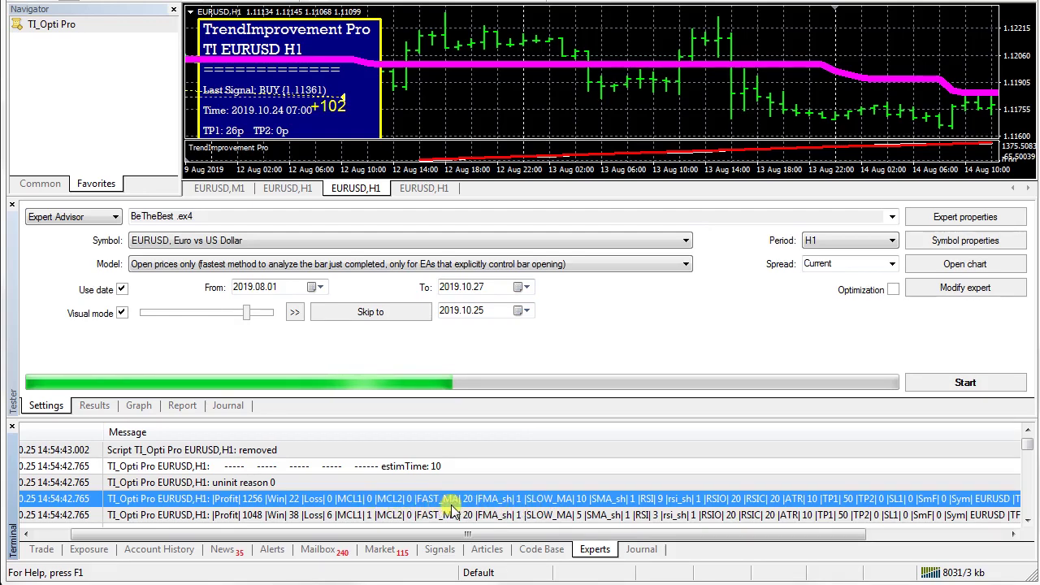
left_click(963, 219)
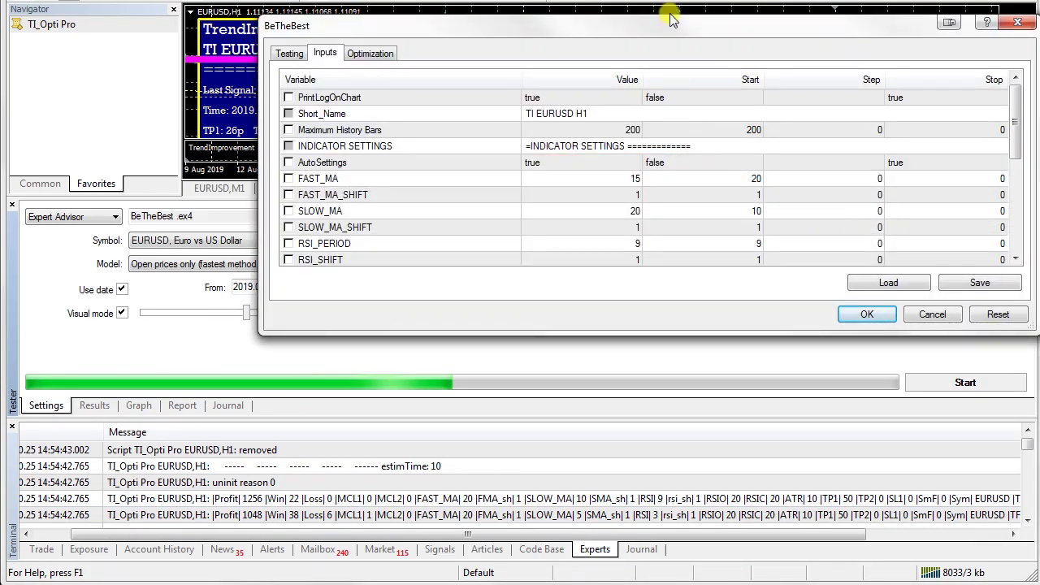
left_click_drag(671, 20, 550, 32)
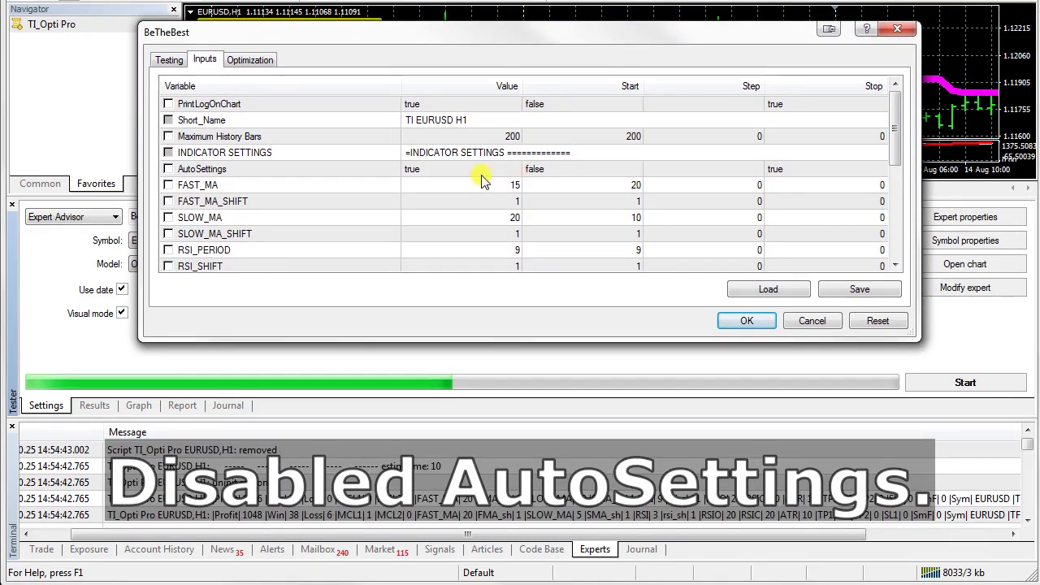
left_click(449, 172)
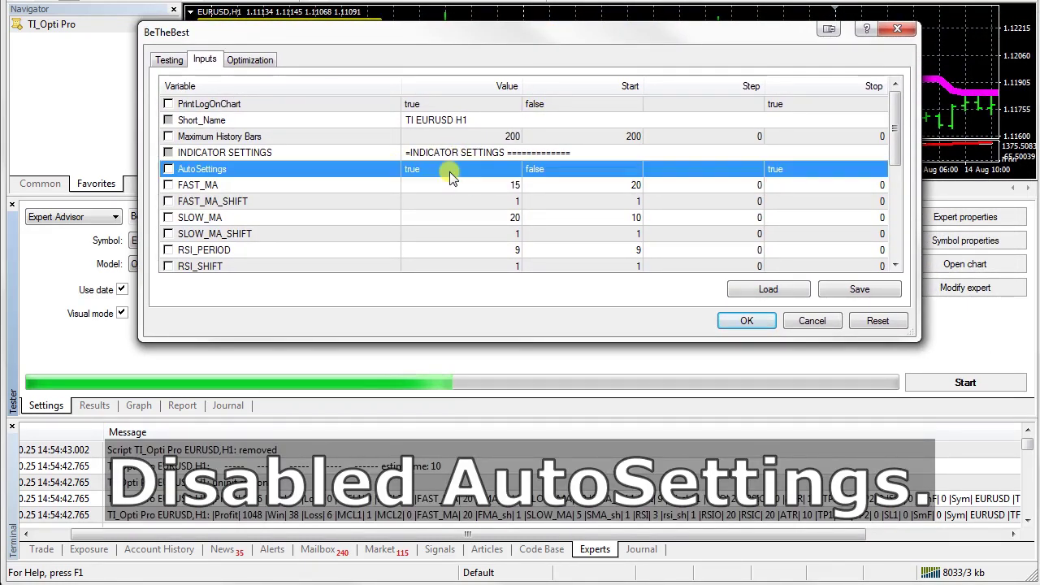
left_click(447, 168)
left_click(446, 168)
left_click(441, 184)
- Set the expert's FAST_MA to 20 and SLOW_MA to 10
left_click(443, 195)
left_click(474, 185)
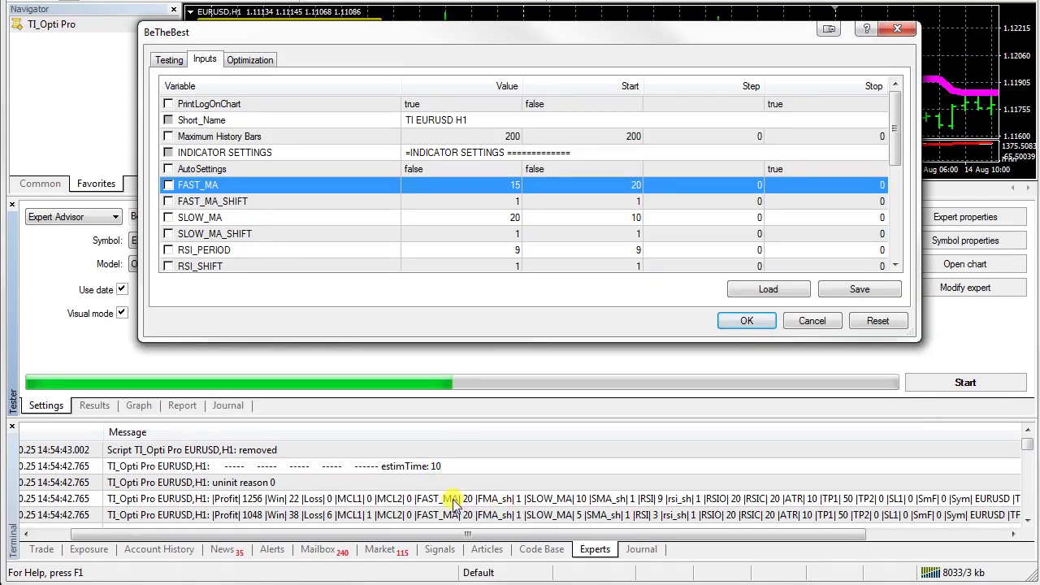
left_click(503, 186)
type("20")
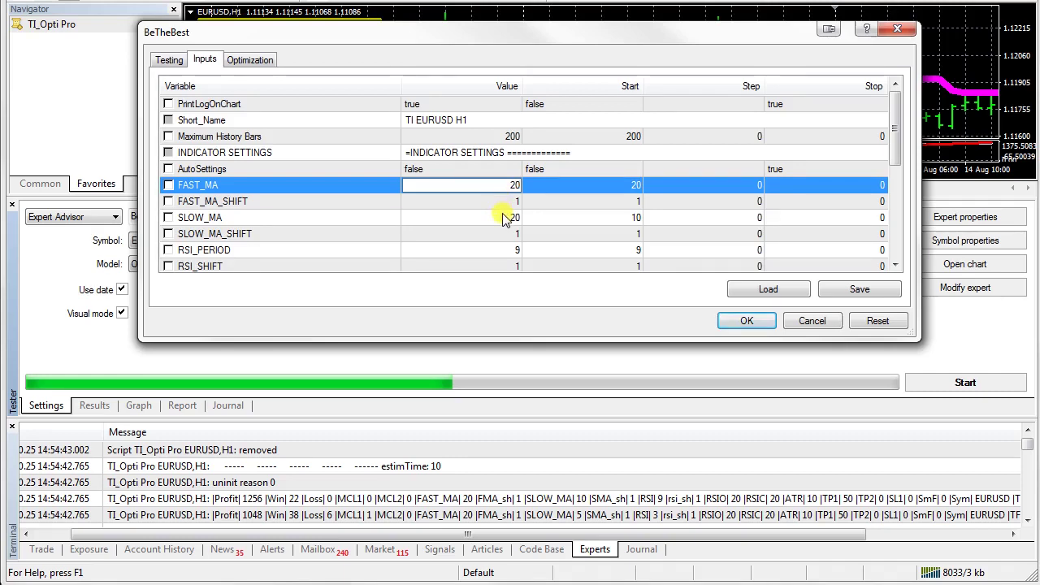
left_click(498, 217)
type("10")
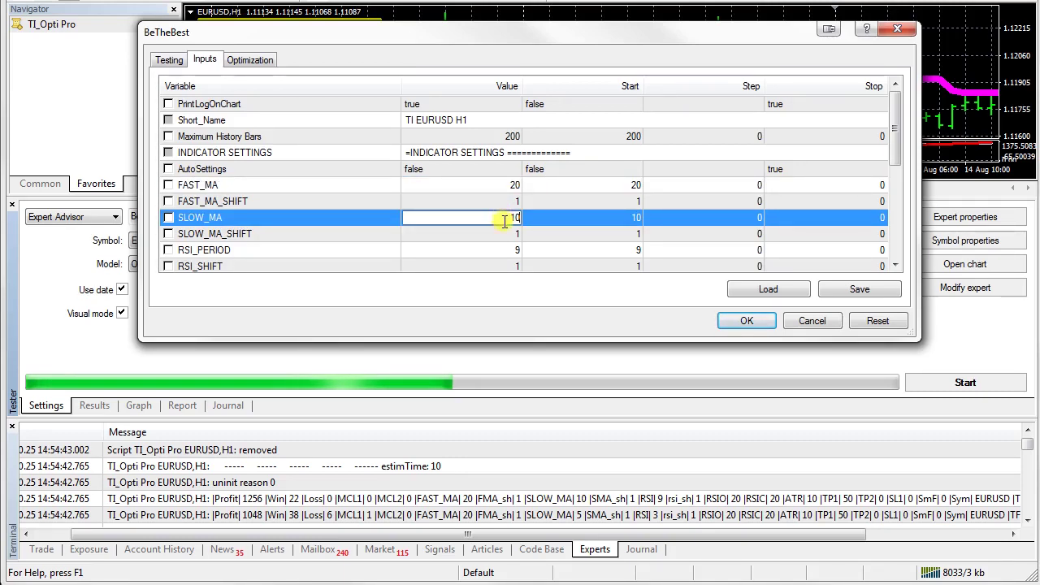
left_click(507, 232)
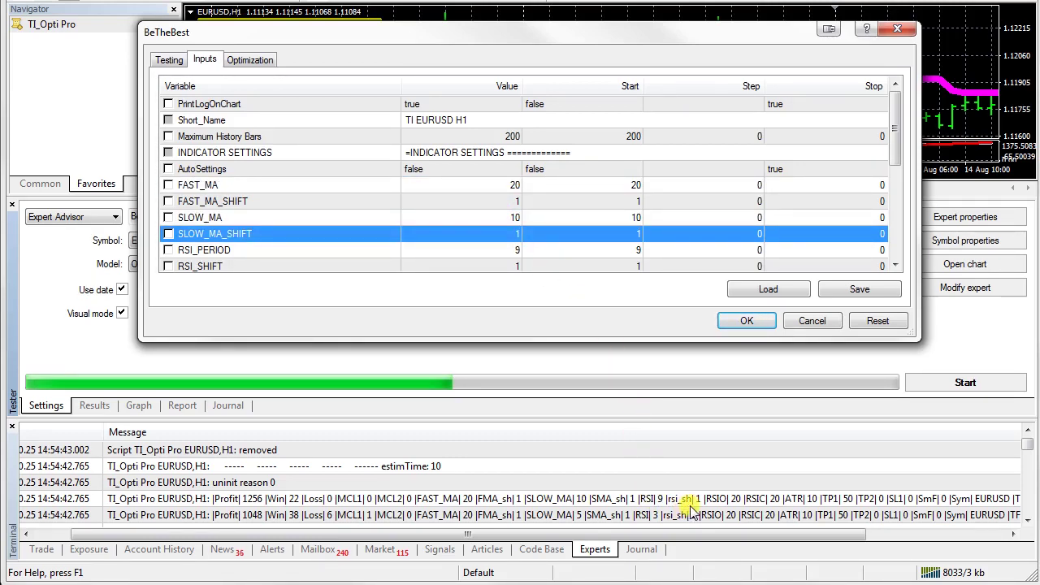
- Check the RSI_PERIOD, TP1_Percents and TP2_Percents values in the expert inputs
left_click(506, 250)
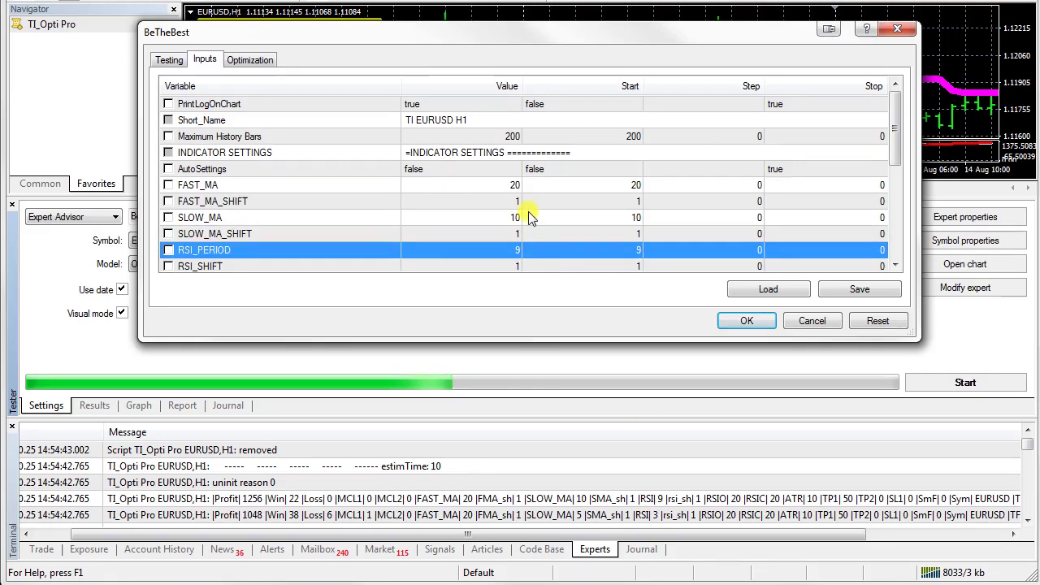
scroll(528, 217, "down", 1)
scroll(527, 227, "down", 1)
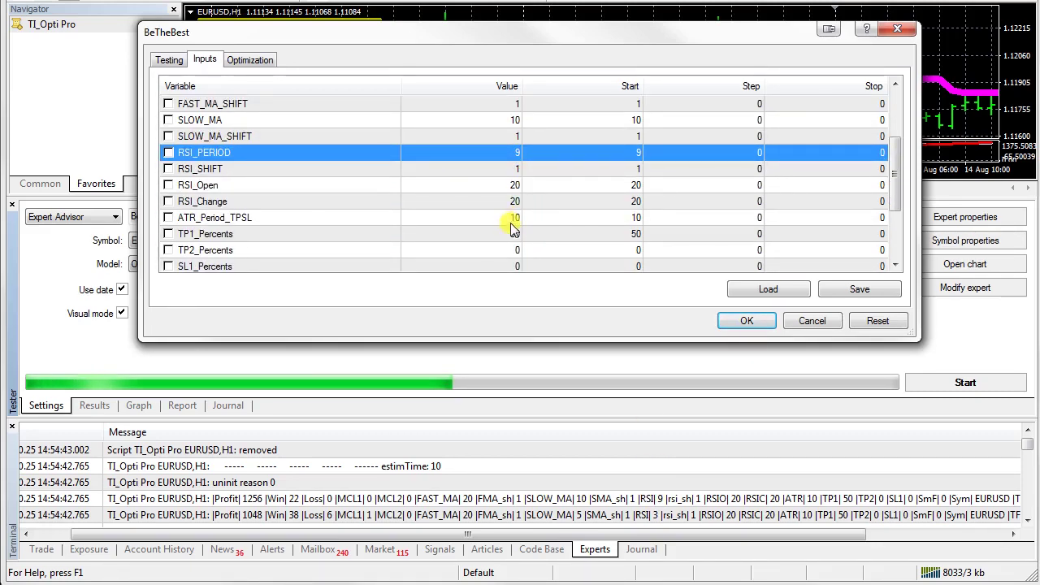
left_click(505, 238)
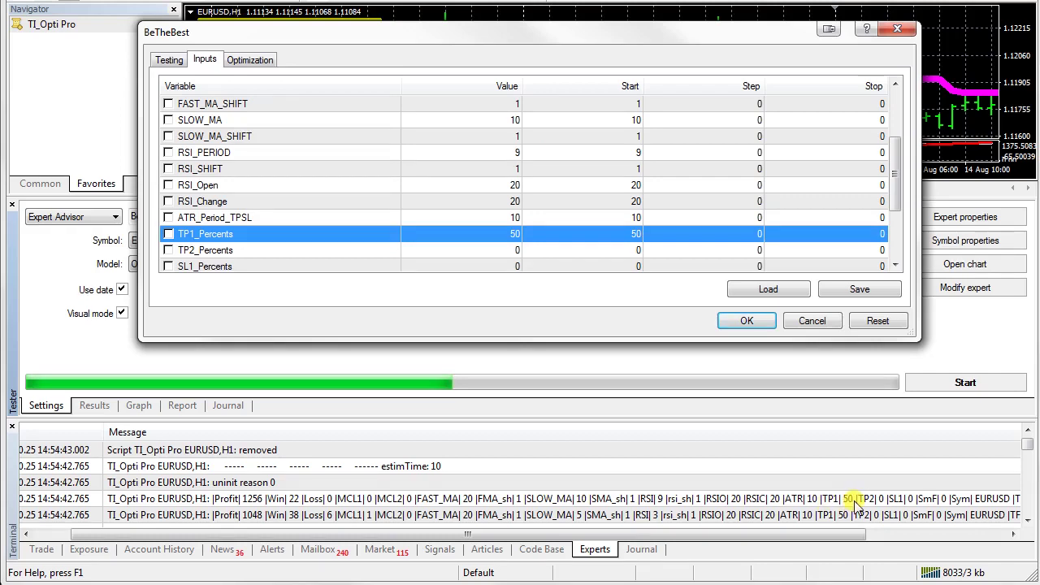
left_click(517, 249)
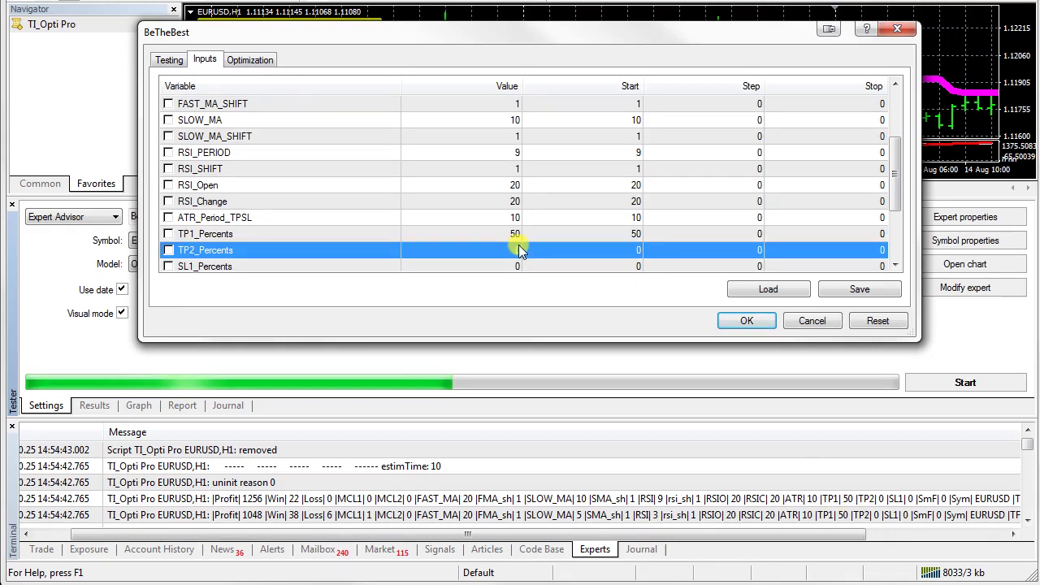
scroll(529, 236, "down", 2)
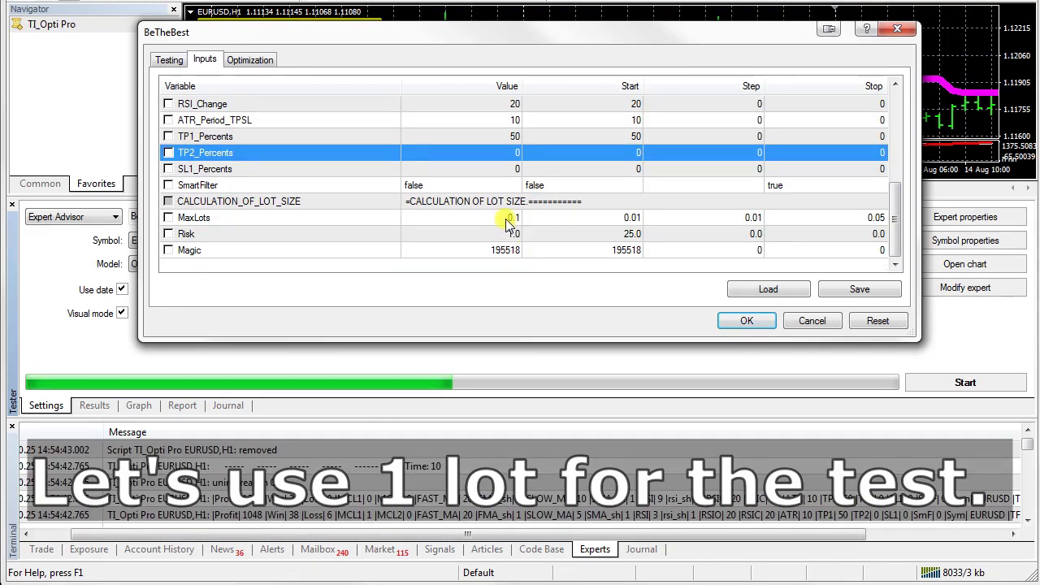
- Set MaxLots to 1.0 and Risk to 25.0, then apply the expert inputs
double_click(508, 217)
type("1")
left_click(533, 235)
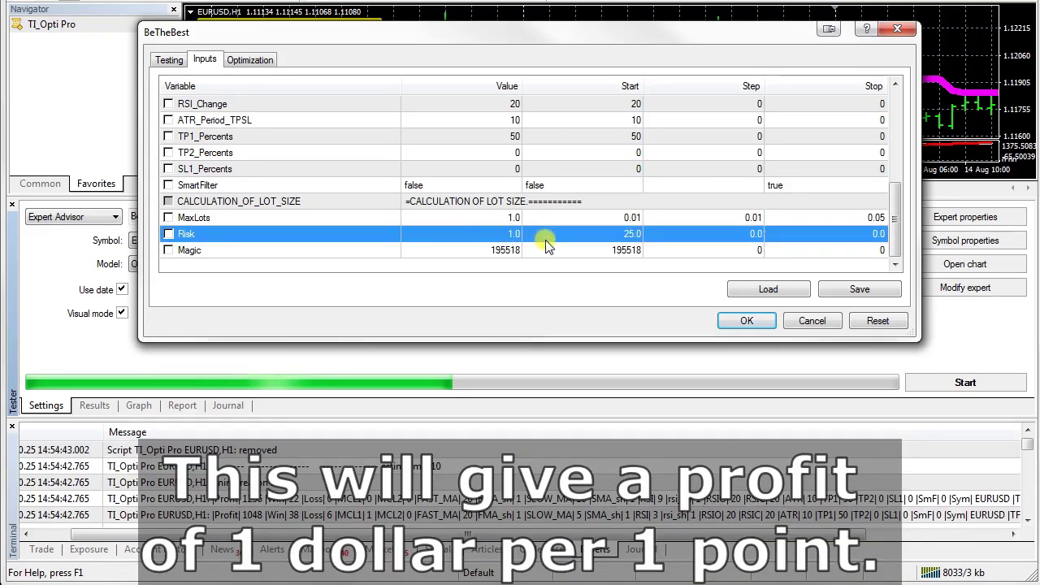
double_click(505, 233)
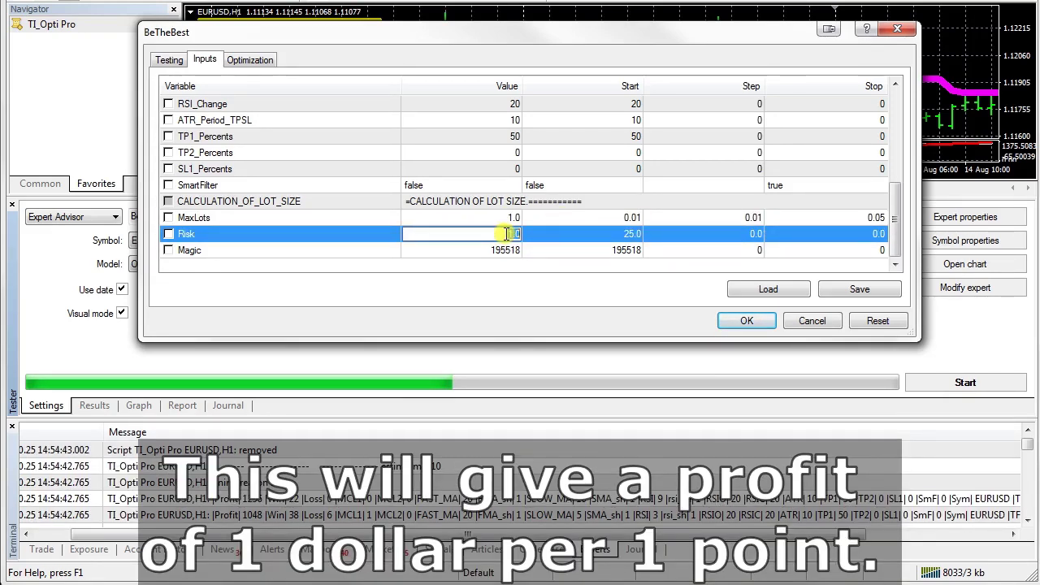
type("25")
left_click(516, 250)
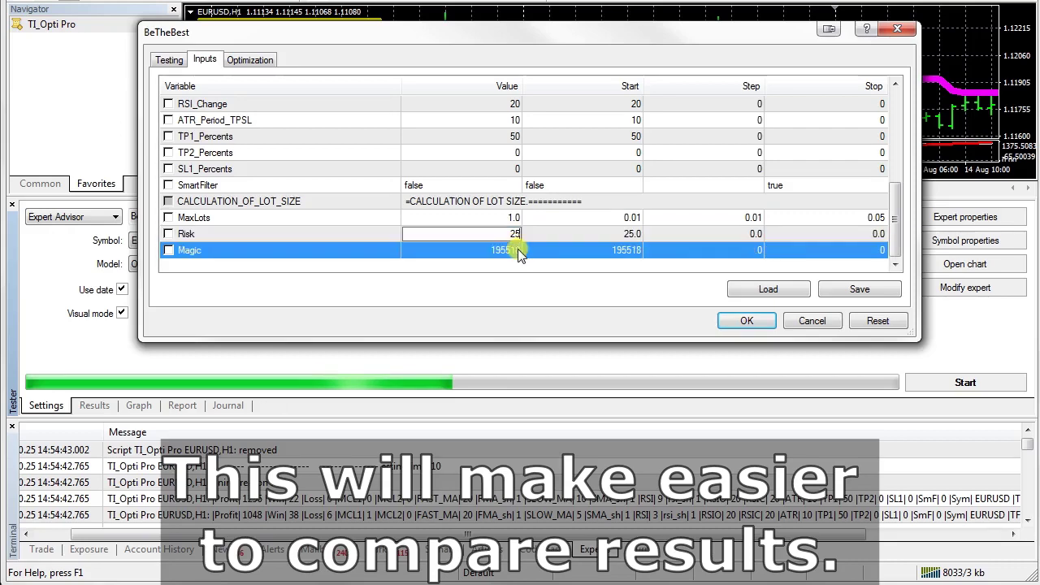
left_click(742, 321)
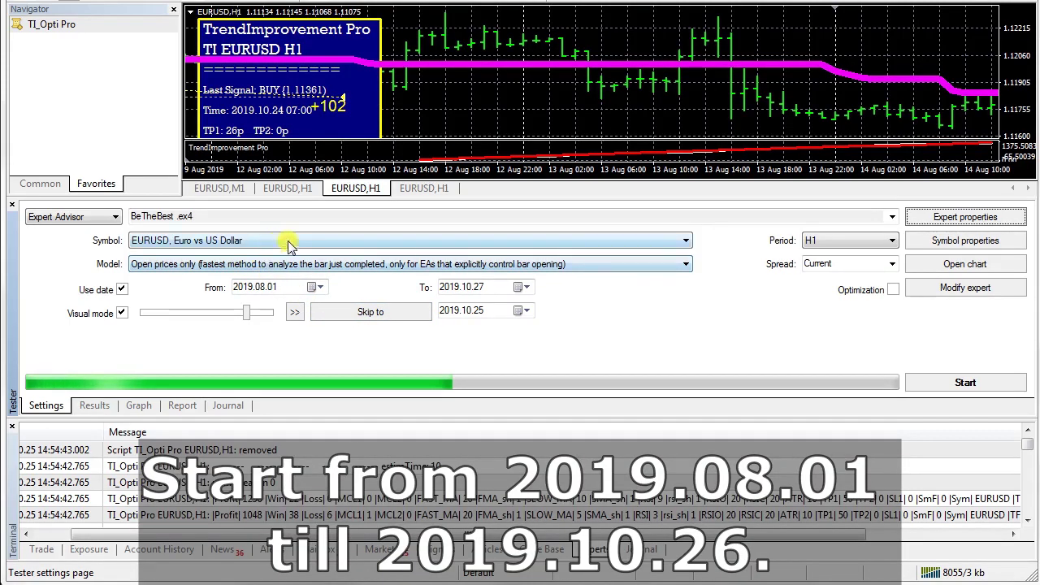
- Run the backtest with visual mode off, showing 1145.30 net profit beside the chart's +1256 points
left_click(122, 315)
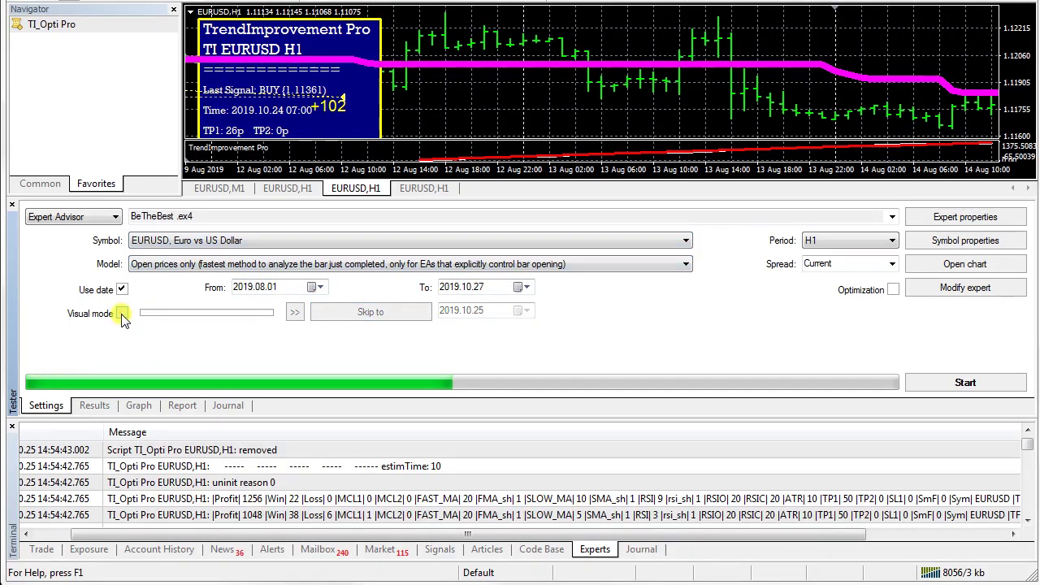
left_click(937, 383)
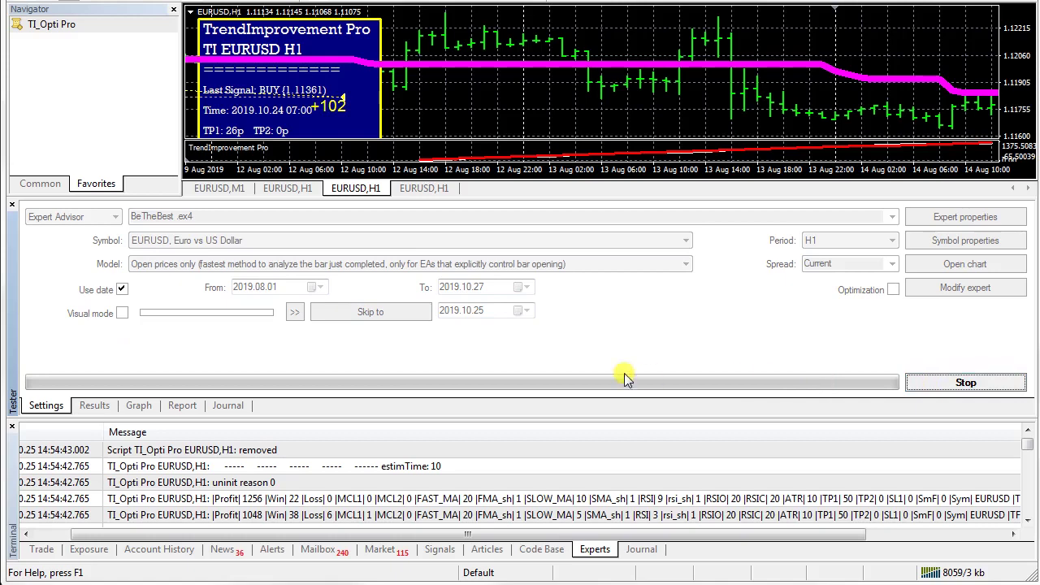
left_click(184, 406)
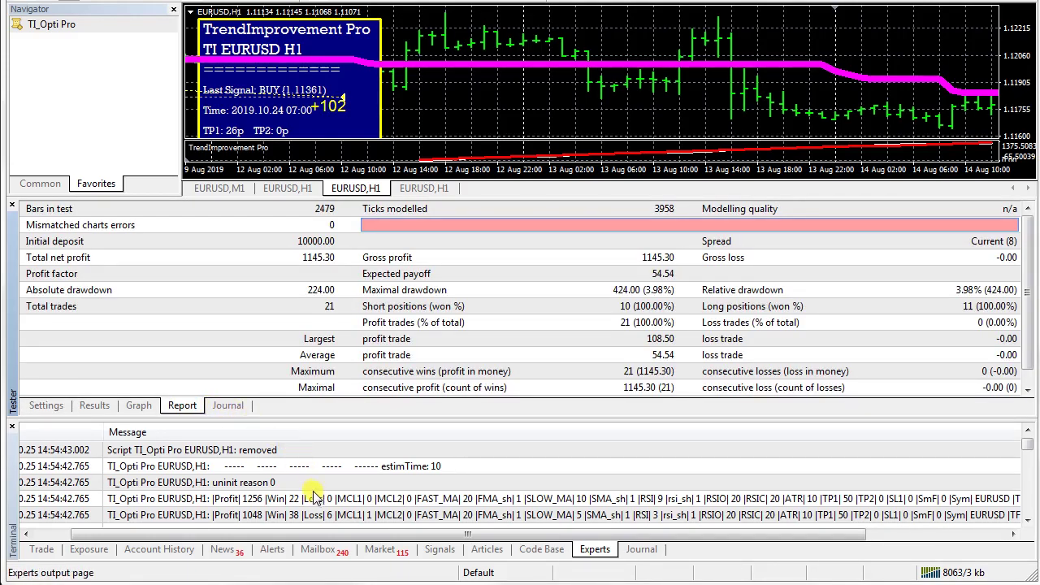
left_click(251, 500)
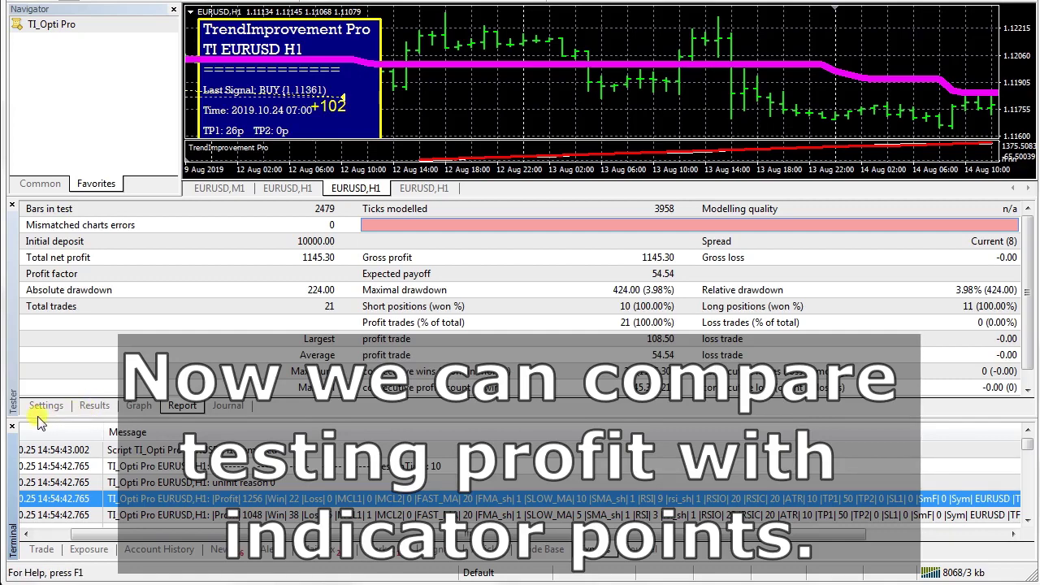
left_click(11, 426)
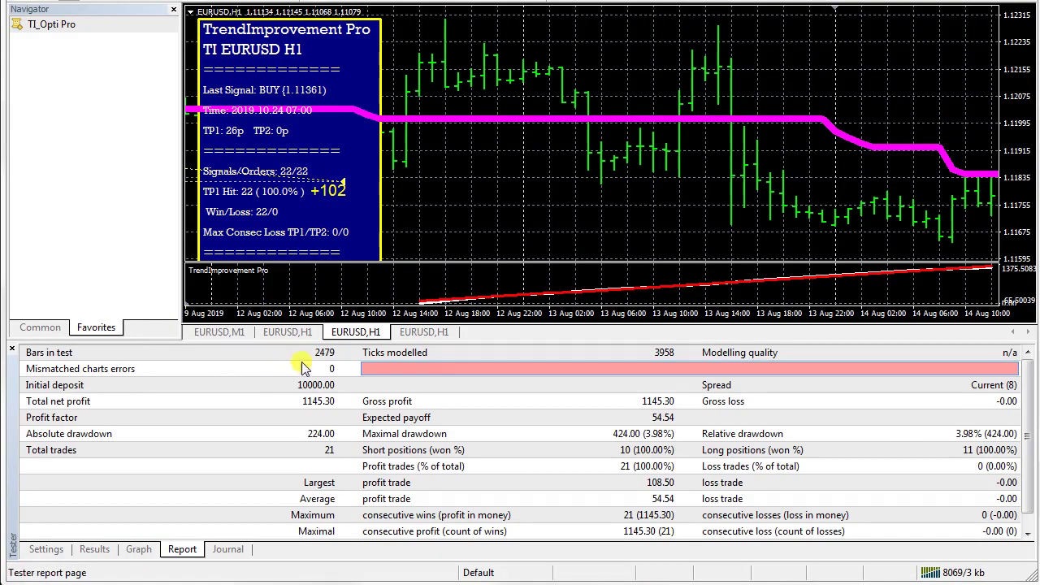
left_click_drag(330, 342, 330, 423)
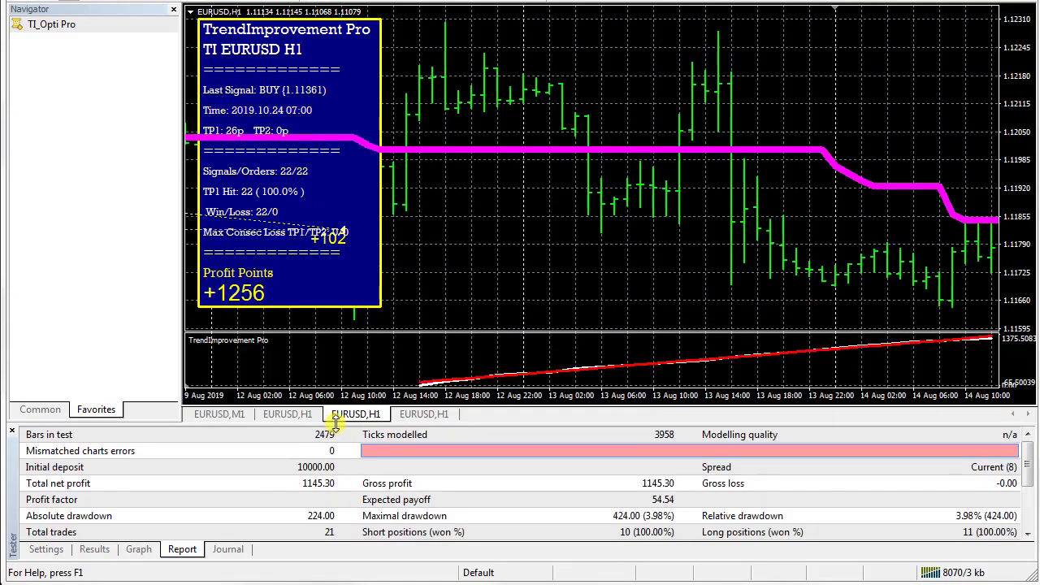
- Open the backtest trade list and bring trades 1 and 2 into view on the chart
left_click(94, 550)
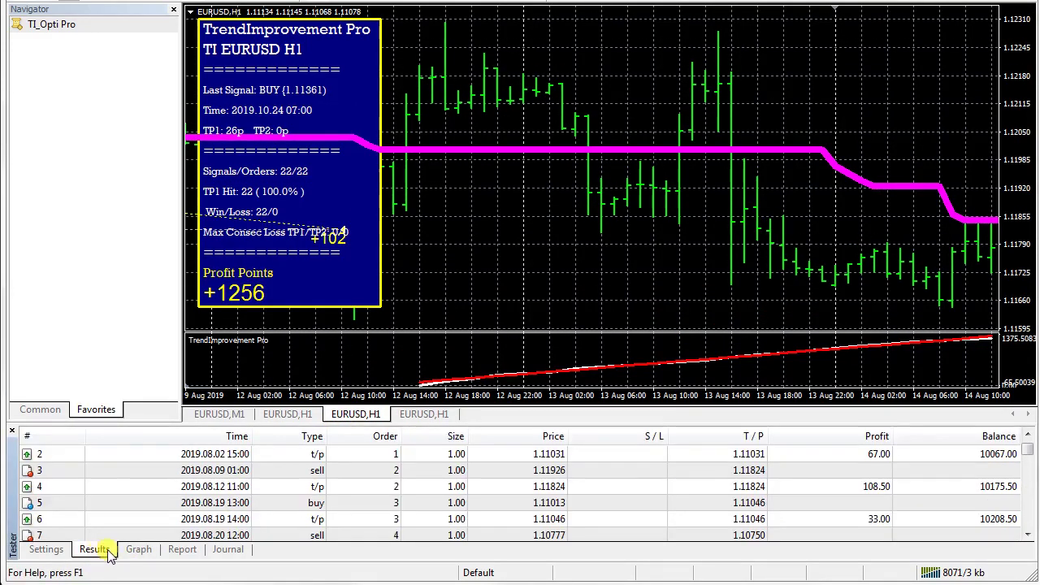
left_click(374, 460)
scroll(382, 455, "up", 1)
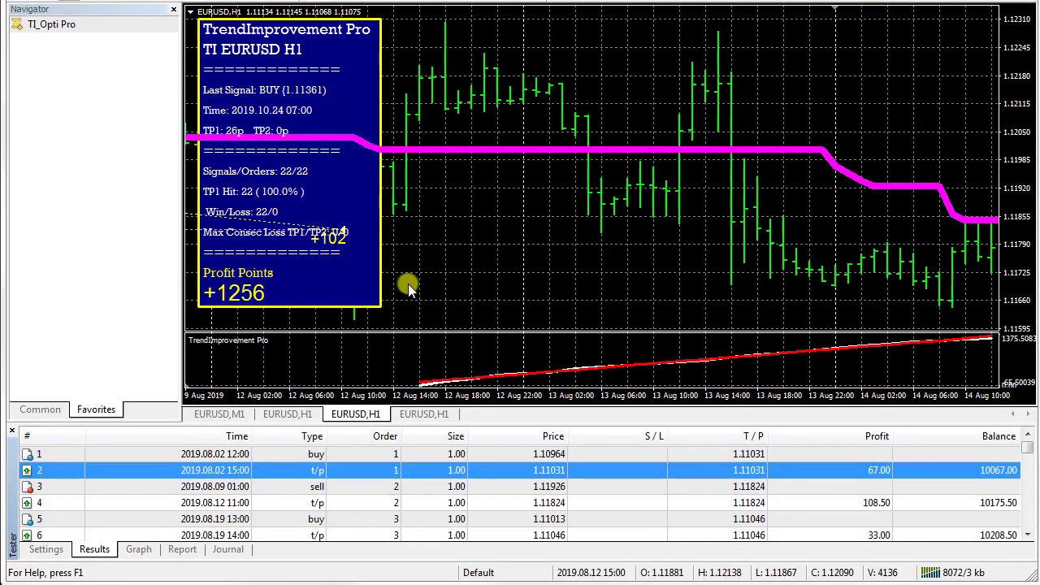
left_click(439, 456)
left_click(442, 471)
left_click(474, 236)
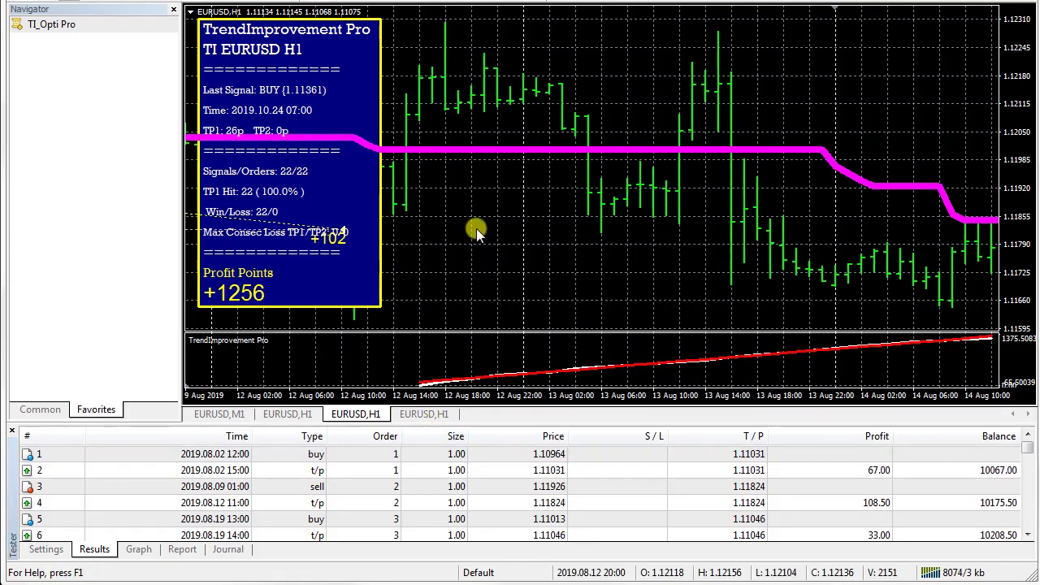
scroll(480, 238, "up", 5)
scroll(487, 265, "down", 8)
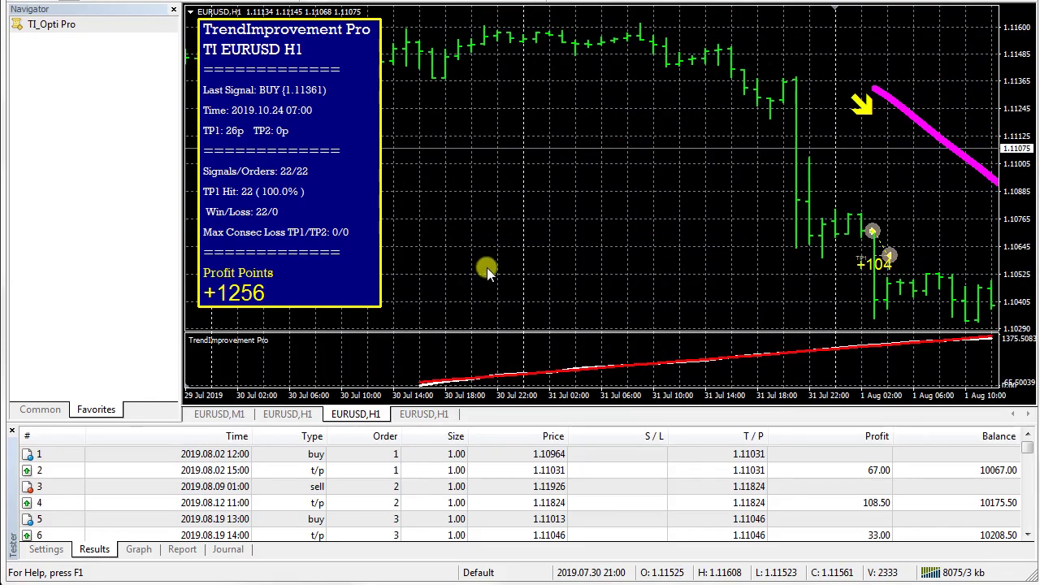
scroll(499, 264, "up", 4)
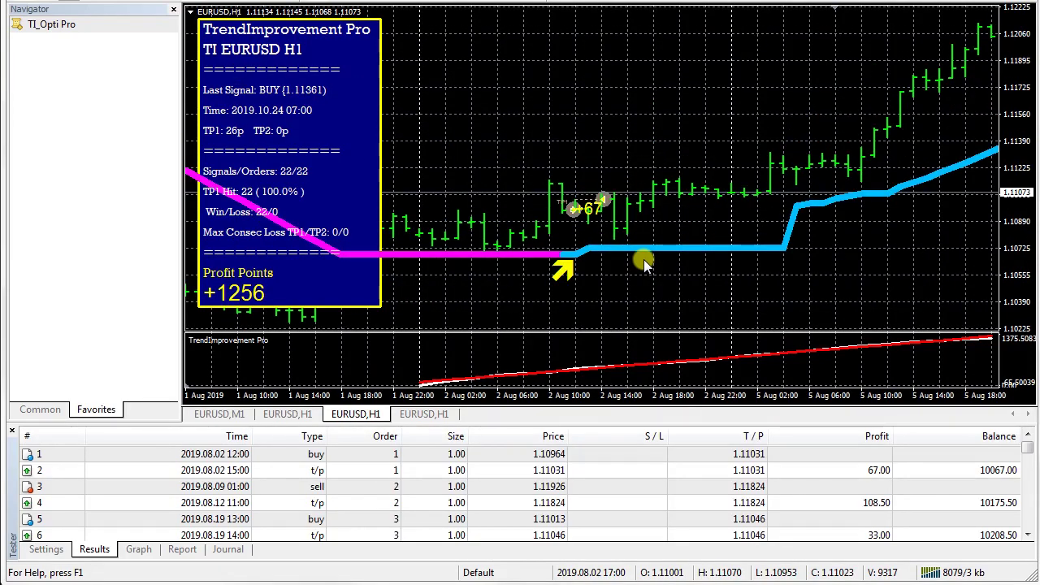
- Step through trades 1, 2 and 4, shifting the chart to the 7–12 Aug bars
left_click(563, 454)
key("Down")
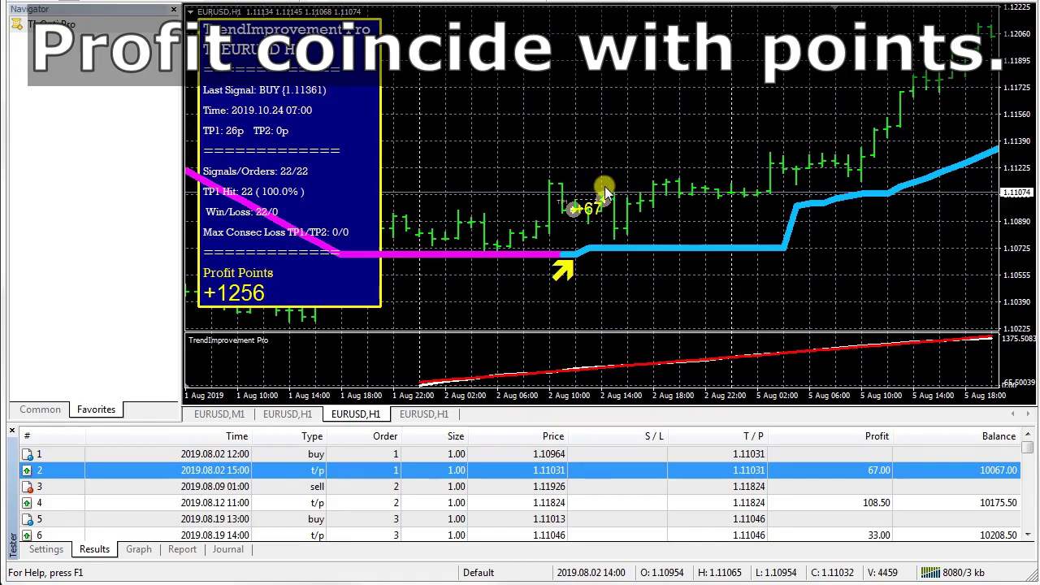
left_click(581, 501)
left_click_drag(659, 291, 565, 281)
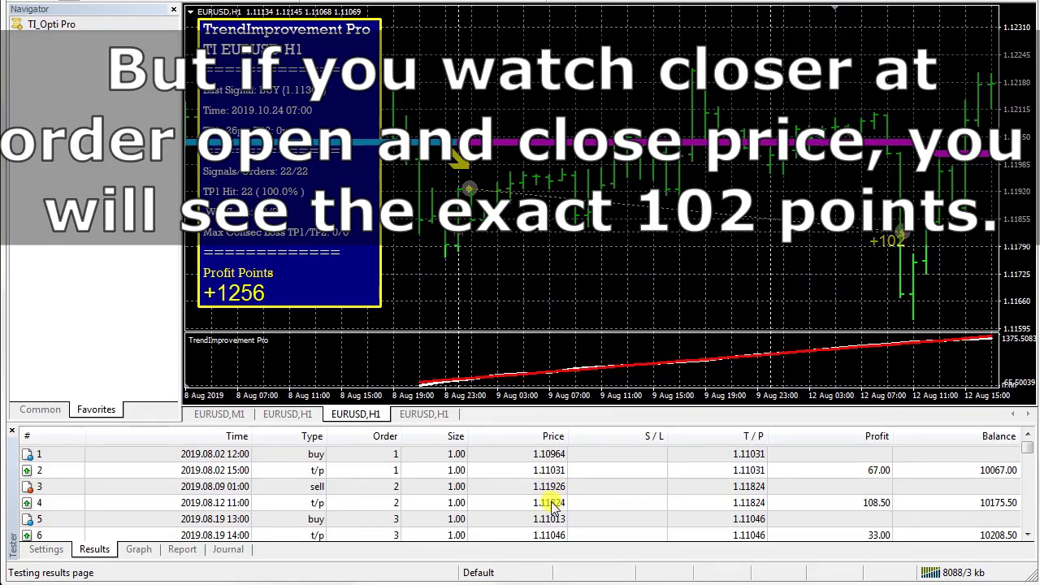
- Check trade 5 on the 12–14 Aug bars and jump the chart to trade 8's 20 Aug close
left_click(602, 520)
scroll(601, 487, "down", 1)
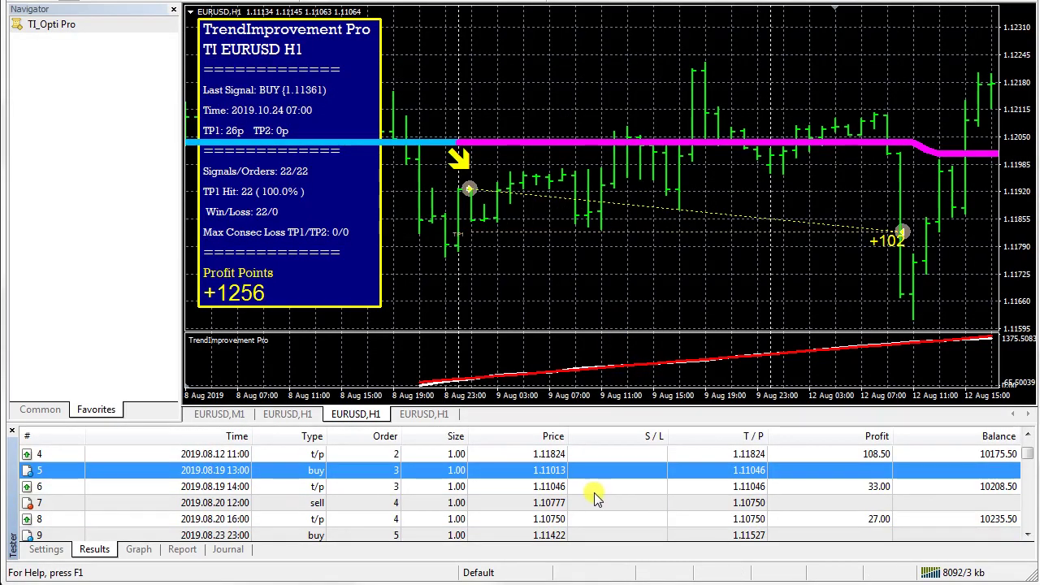
left_click_drag(650, 244, 556, 243)
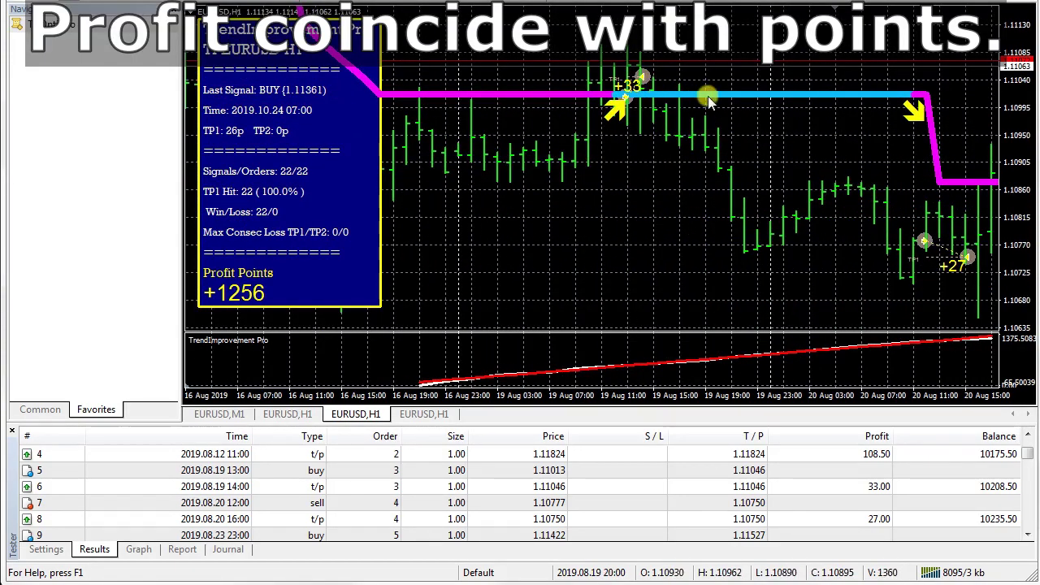
double_click(755, 516)
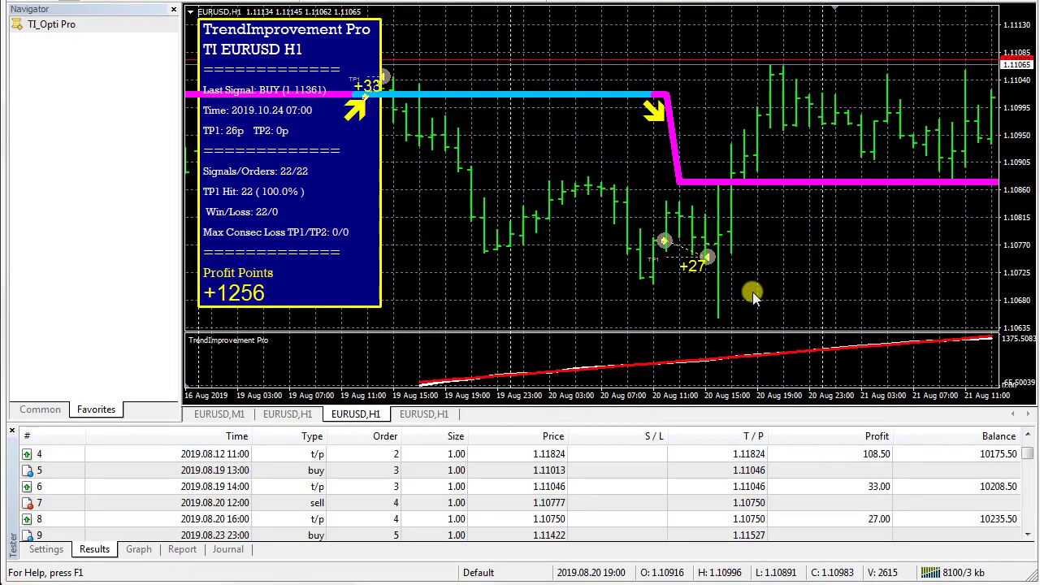
scroll(751, 277, "down", 6)
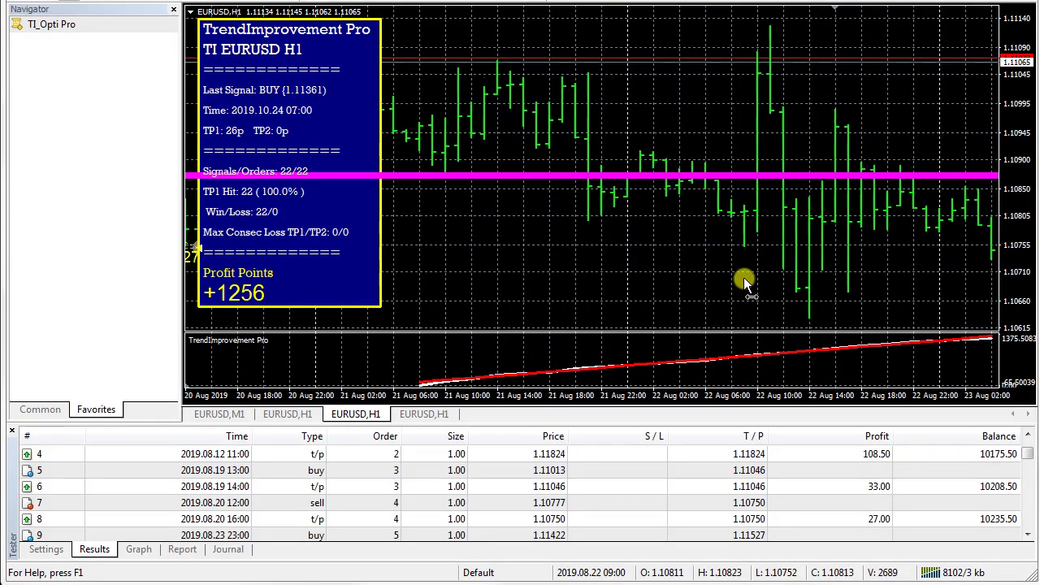
scroll(713, 277, "down", 2)
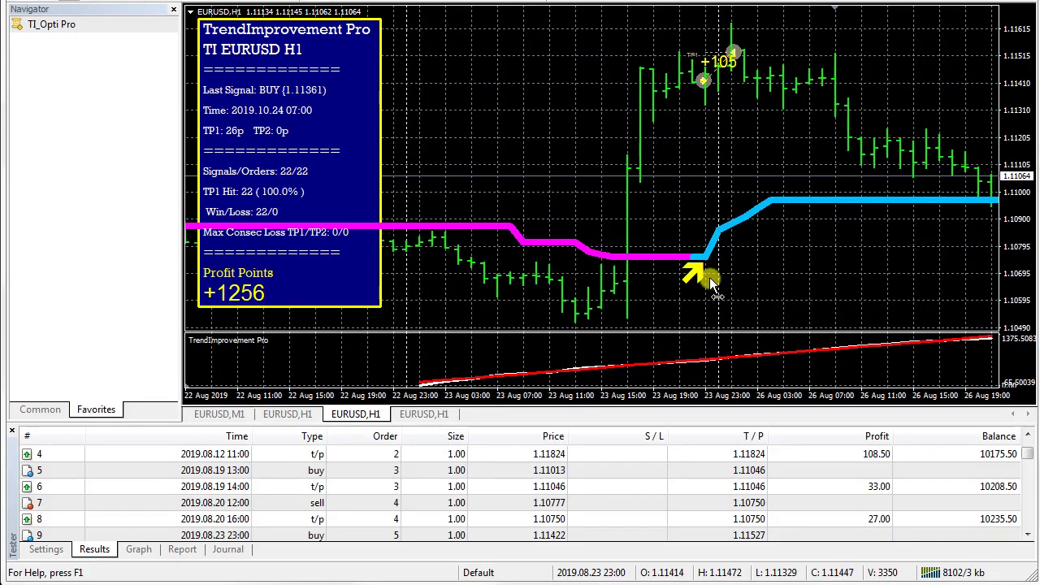
- Compare trades 8, 10 and the 26 Aug sell (trade 11) with the chart's point labels
left_click(709, 518)
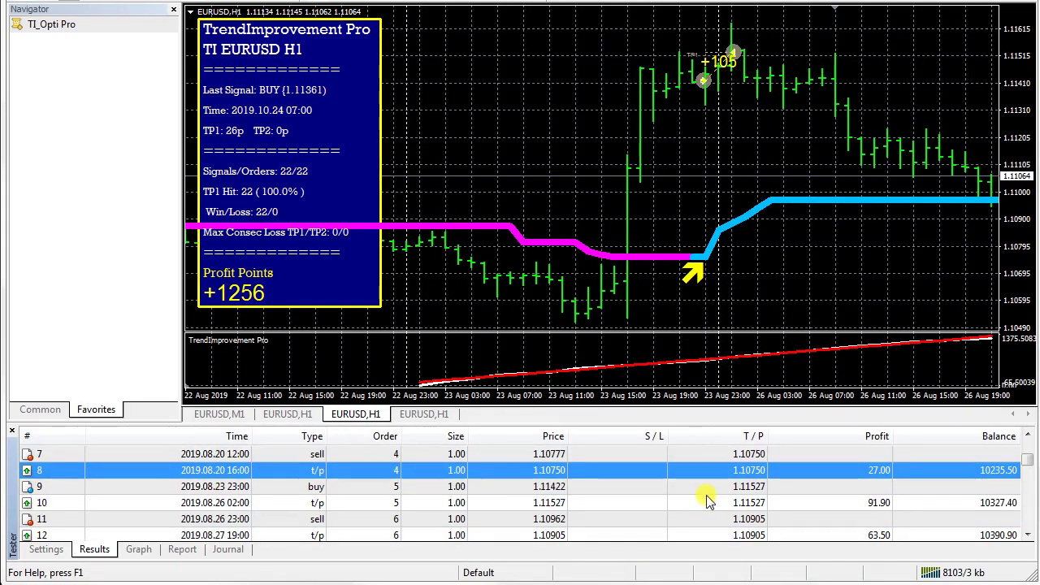
left_click(707, 501)
mouse_move(710, 84)
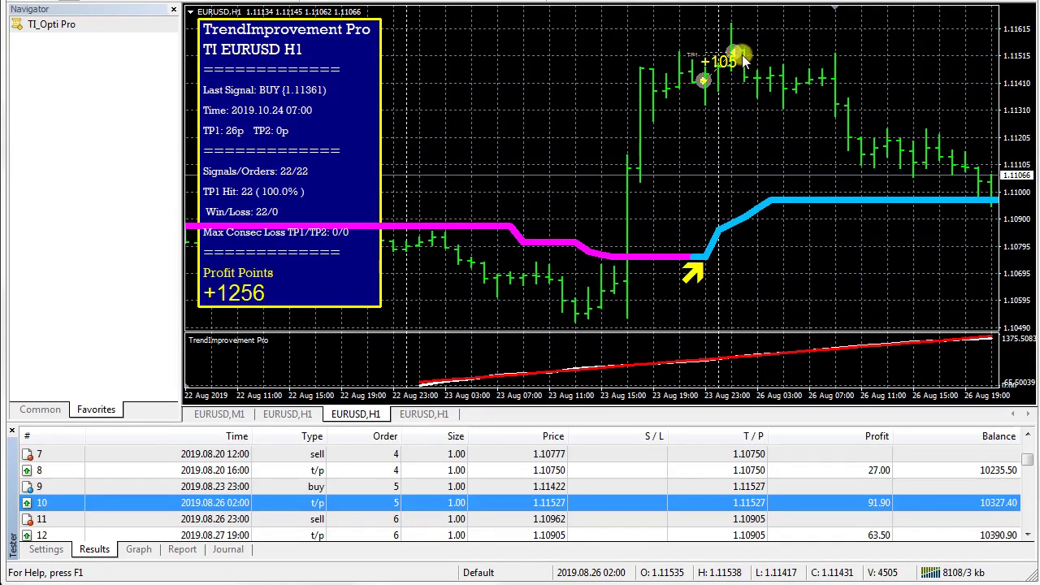
mouse_move(736, 59)
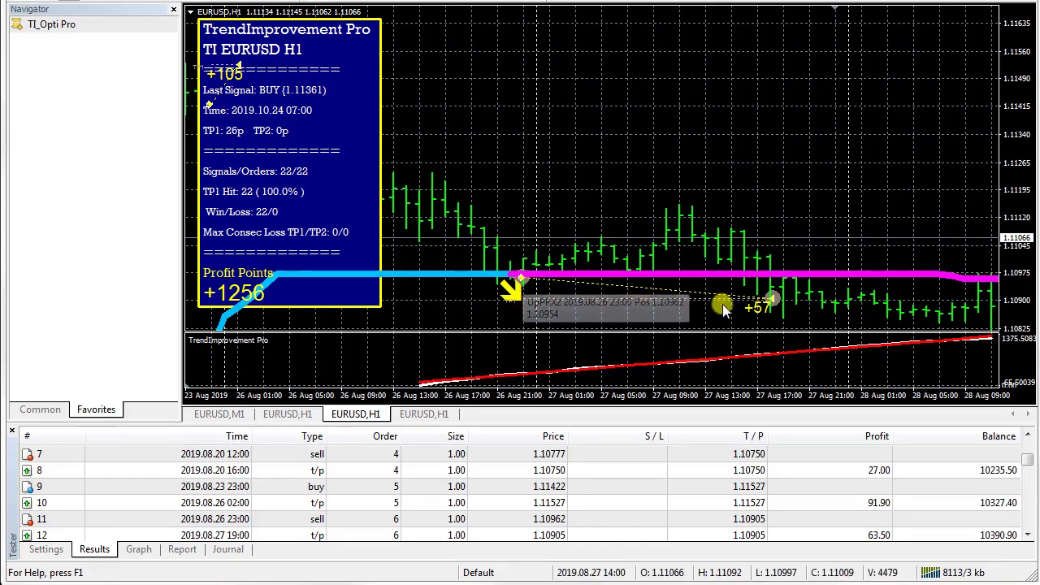
left_click(702, 513)
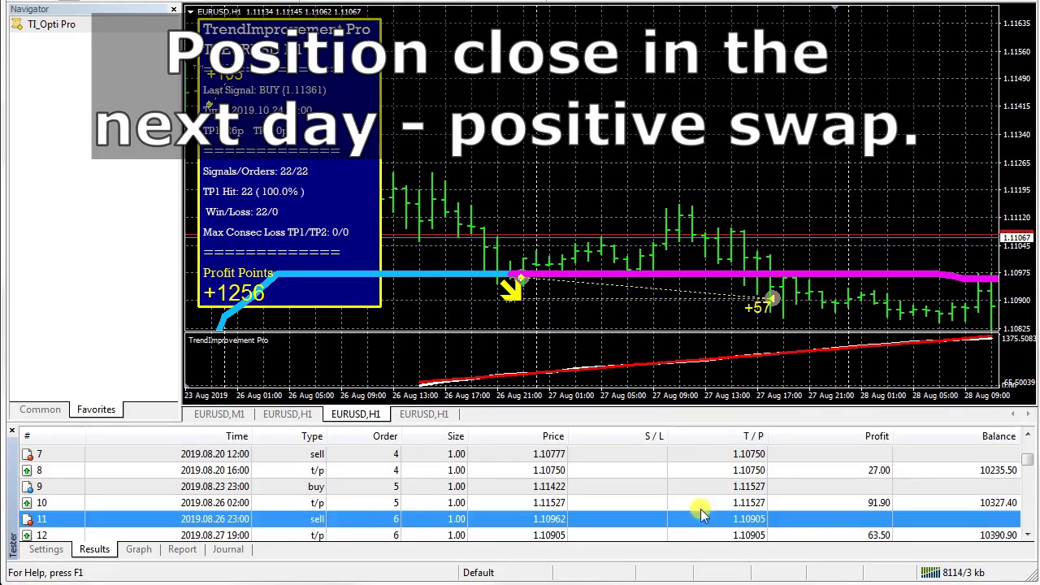
scroll(687, 476, "down", 1)
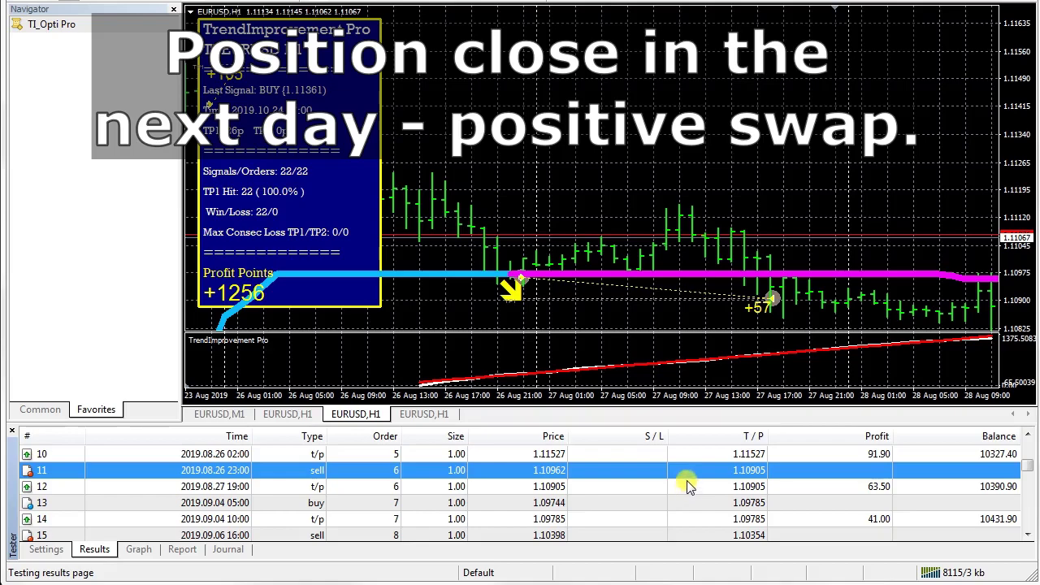
- Check trades 12, 14, 15 and 16, moving the chart forward into early September
left_click(679, 485)
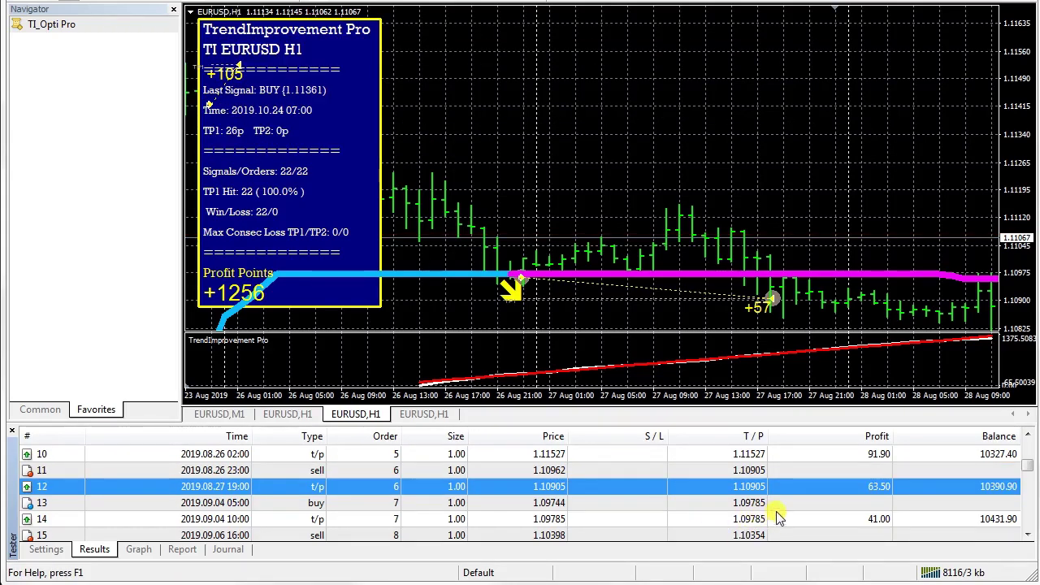
left_click(735, 518)
left_click(755, 313)
scroll(755, 312, "down", 5)
scroll(735, 317, "down", 10)
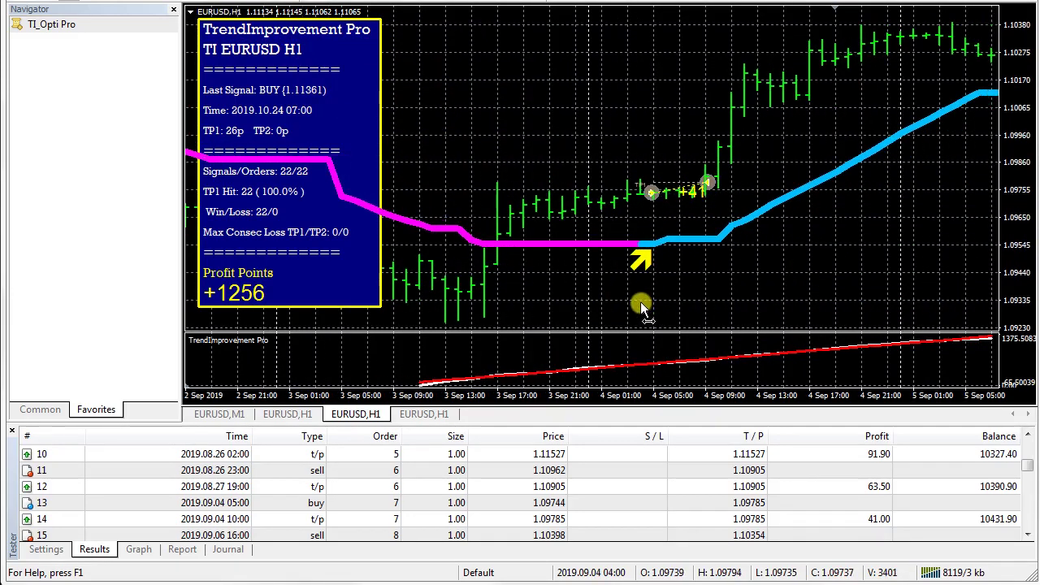
left_click(765, 532)
scroll(768, 510, "down", 1)
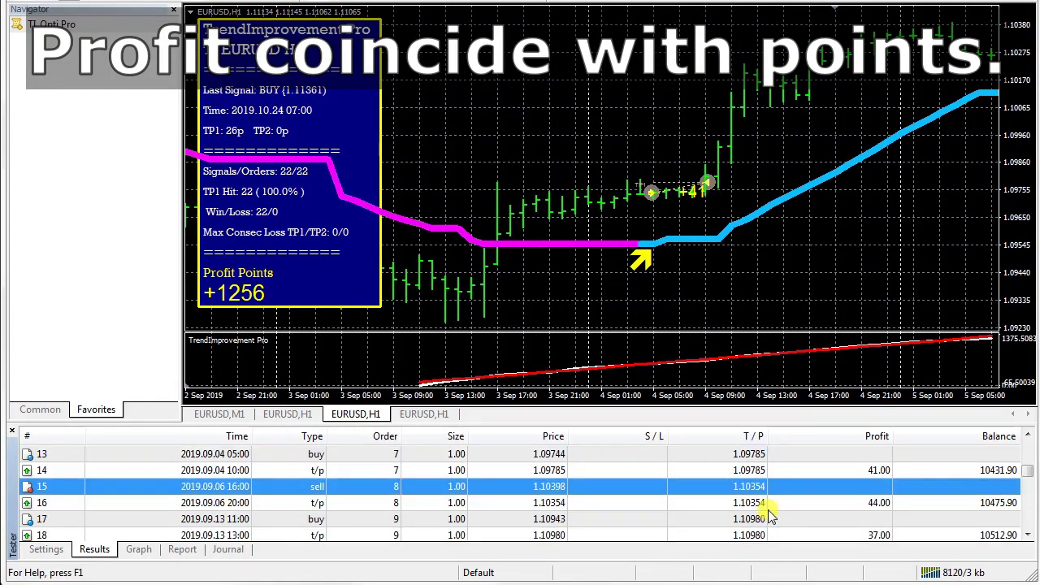
left_click(766, 505)
left_click(804, 299)
scroll(799, 292, "down", 8)
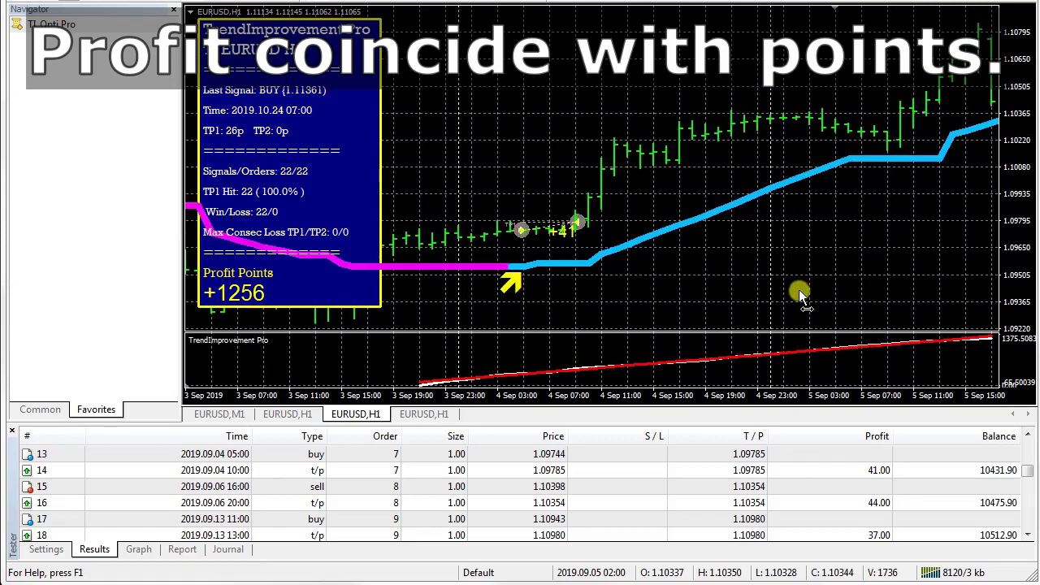